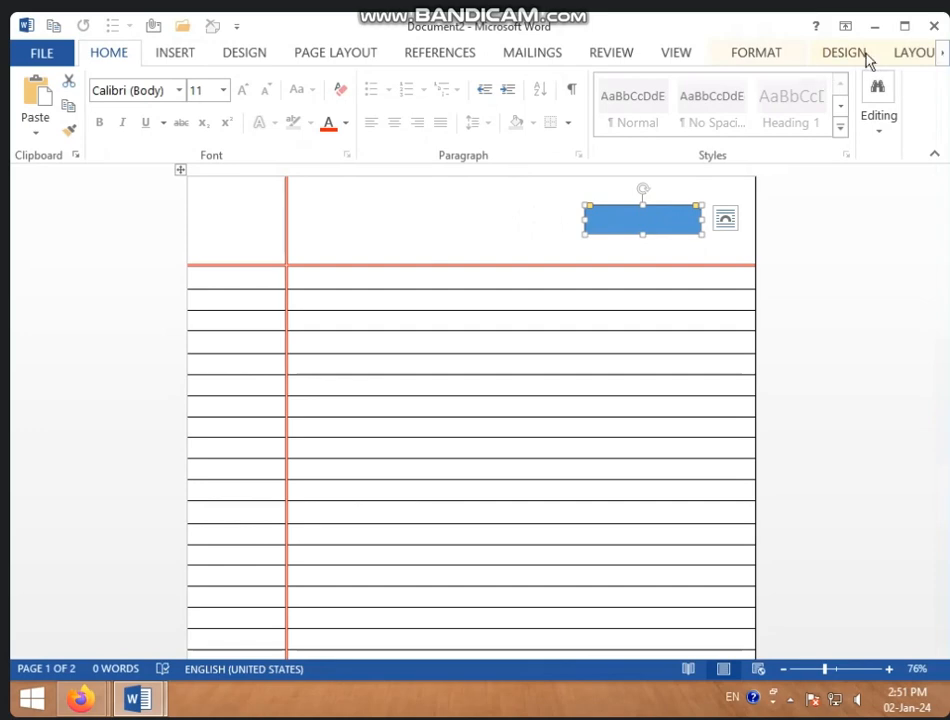
# Step: Apply the white-filled, orange-outlined shape style to the blue box in the page header
pyautogui.click(770, 55)
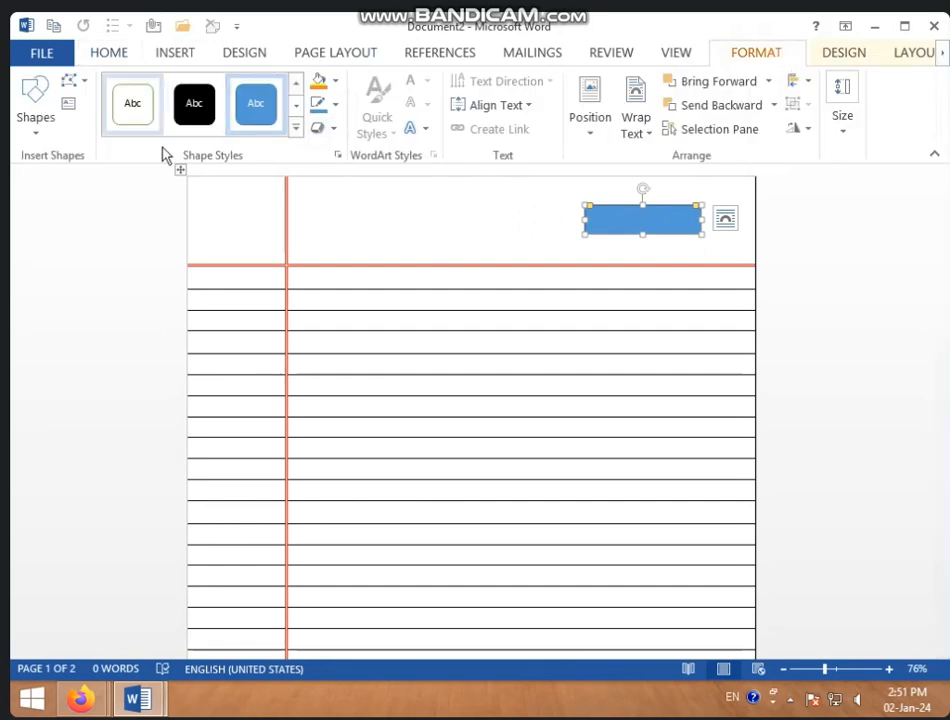
pyautogui.click(296, 129)
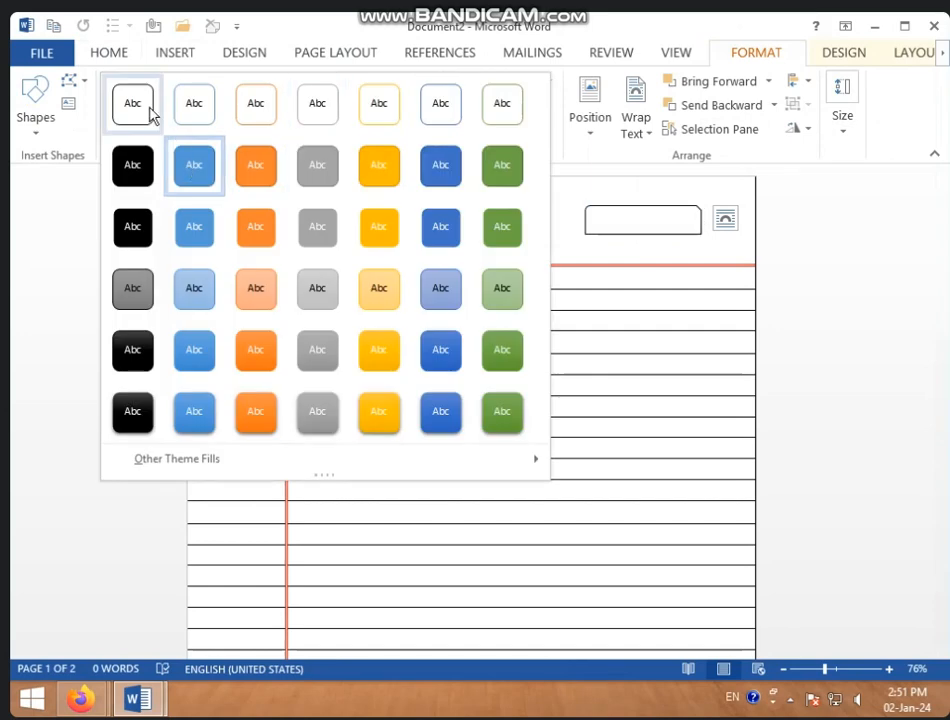
pyautogui.click(256, 116)
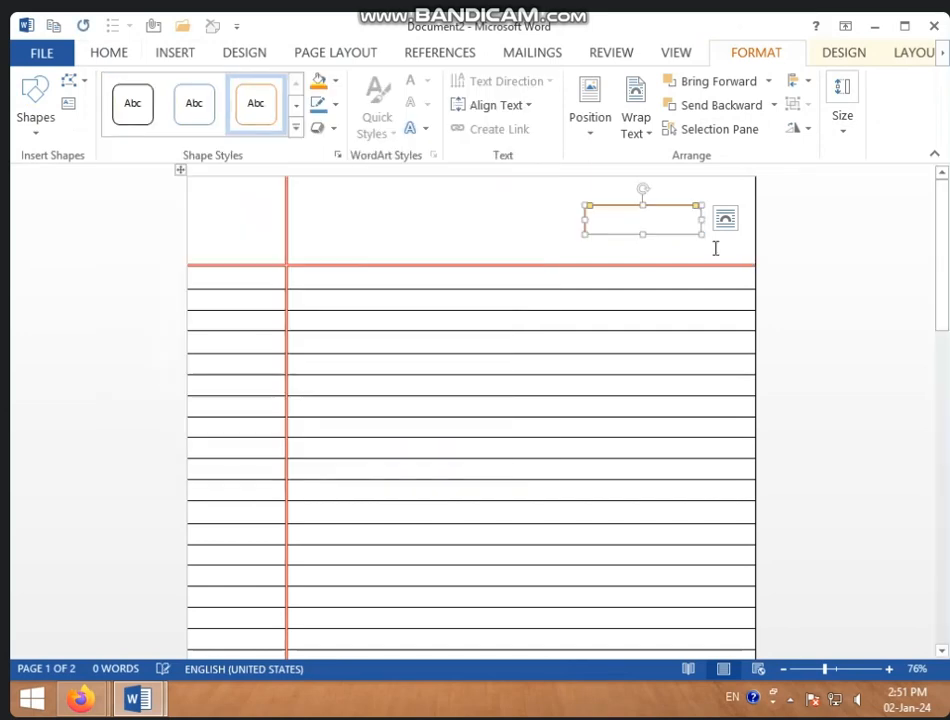
pyautogui.press('Escape')
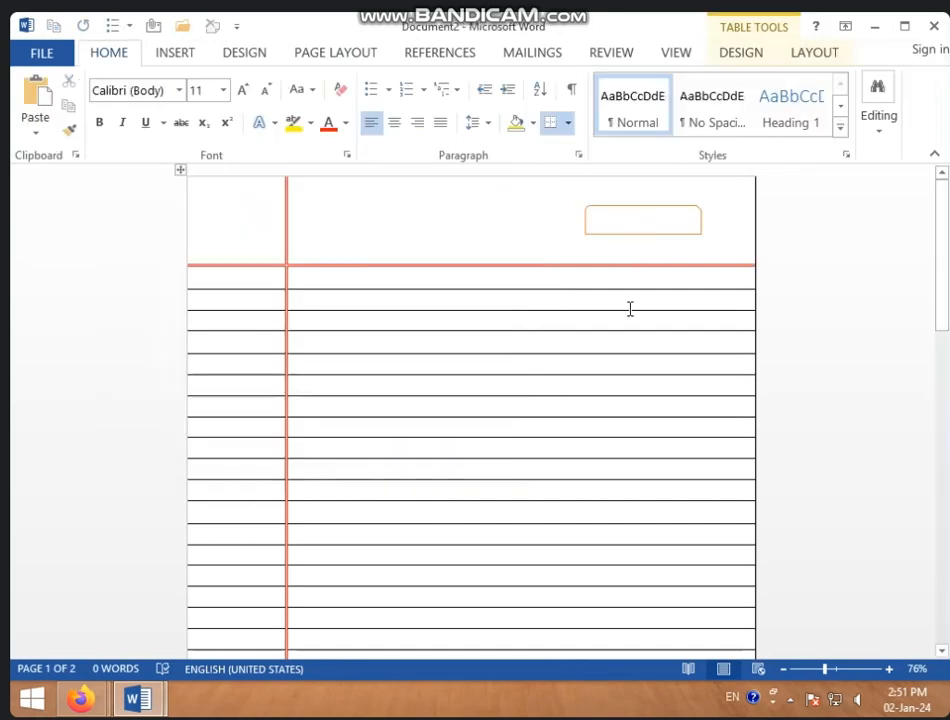
# Step: Enter "DATE - ---------------" in the header box, with "PAGE" on the line below
pyautogui.click(636, 232)
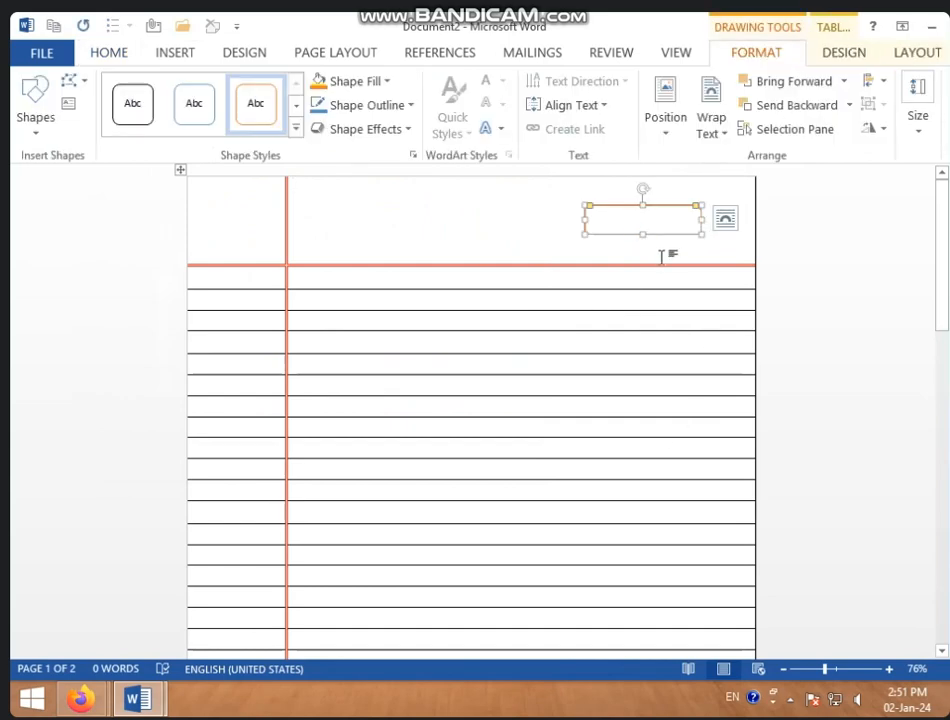
pyautogui.click(641, 219)
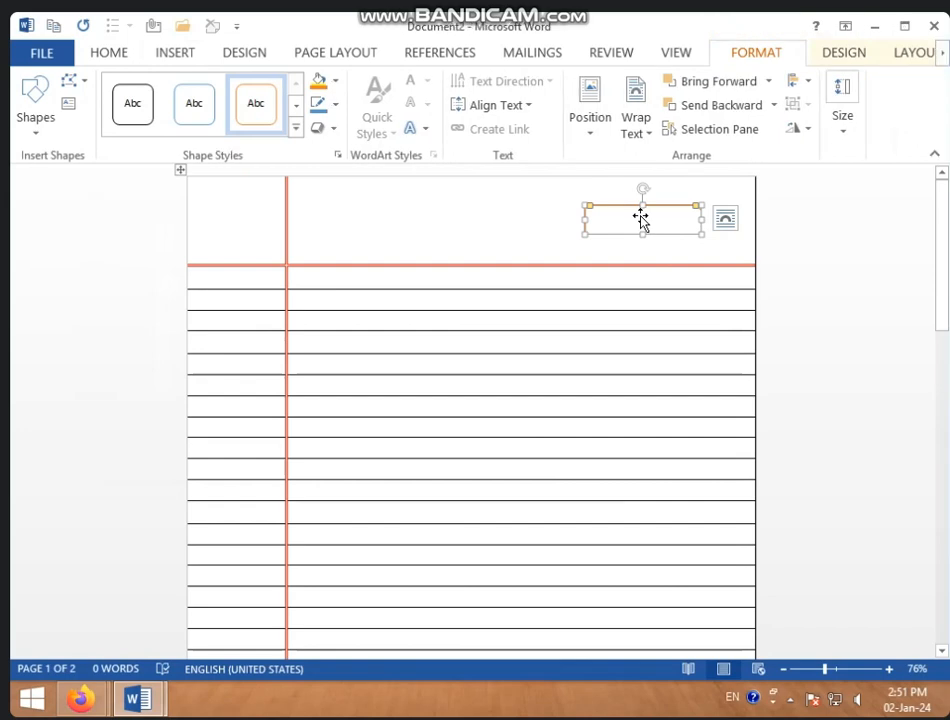
pyautogui.click(641, 218)
pyautogui.write('DATE')
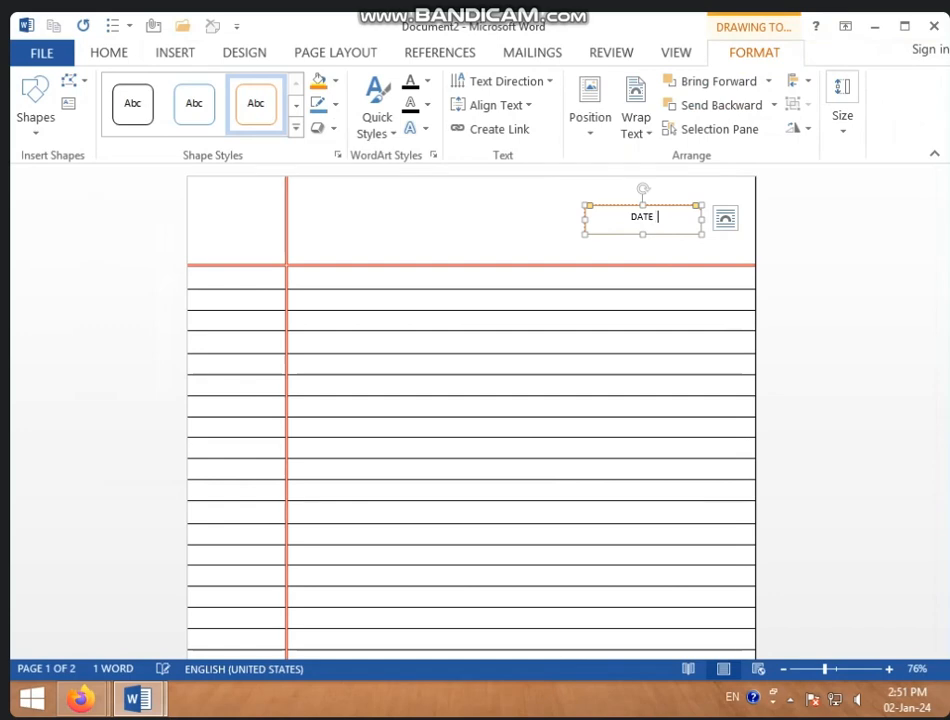
pyautogui.write(' -')
pyautogui.write('--------------')
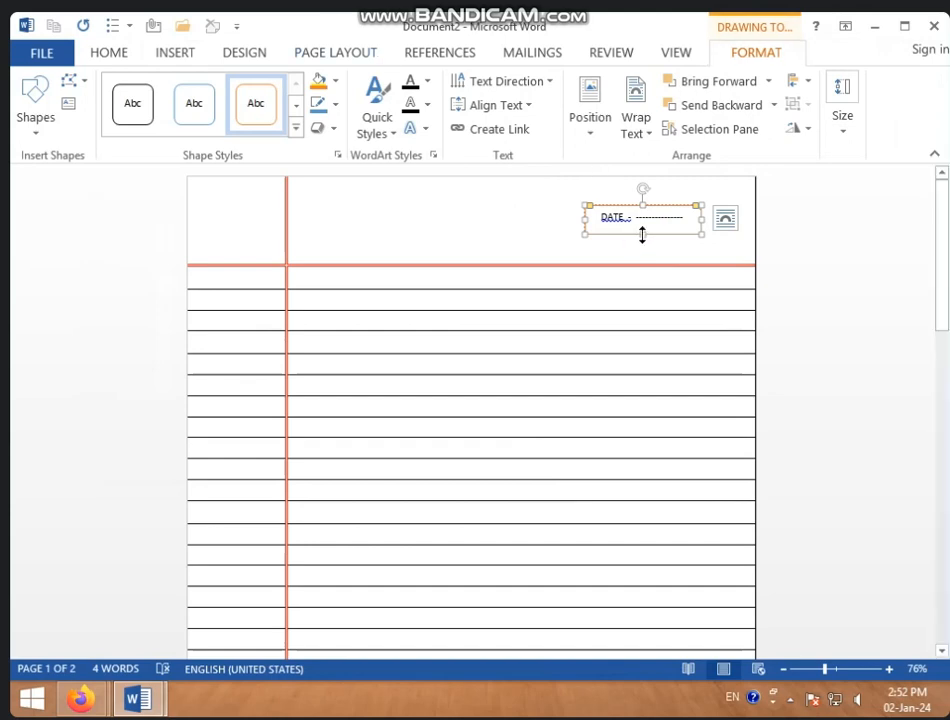
# Step: Remove the space after the paragraphs in the header box and set their line spacing to 1.0
pyautogui.moveTo(642, 234); pyautogui.dragTo(642, 277)
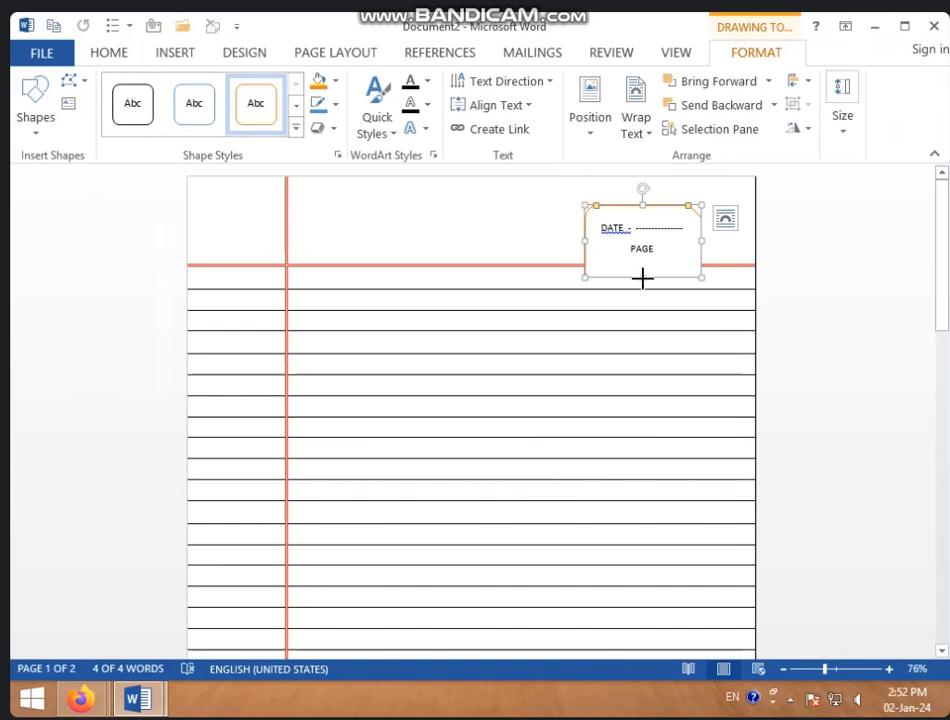
pyautogui.moveTo(642, 278); pyautogui.dragTo(625, 234)
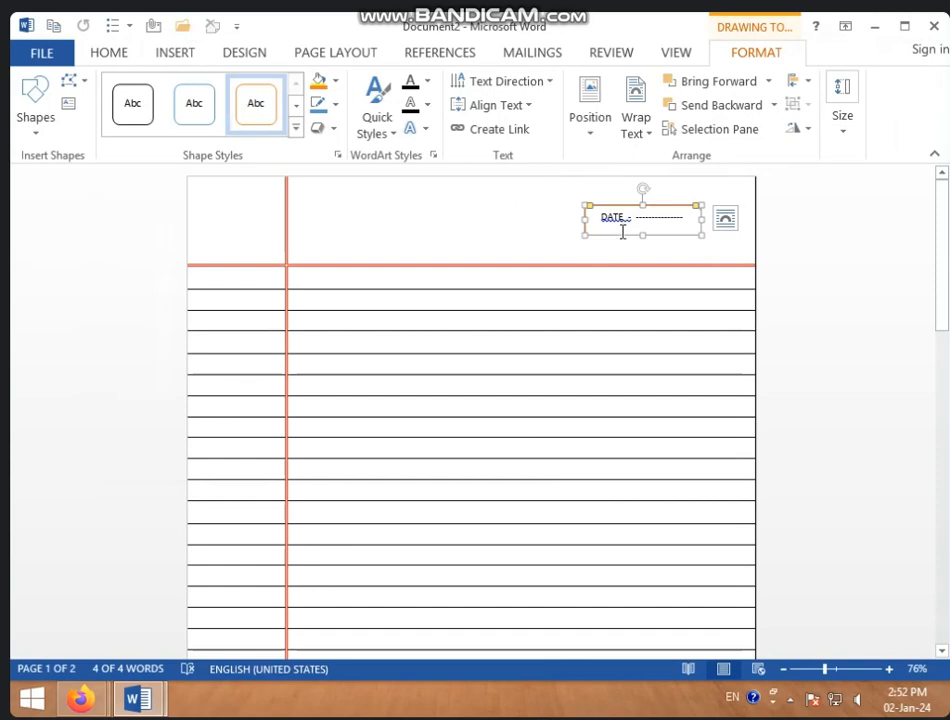
pyautogui.click(102, 55)
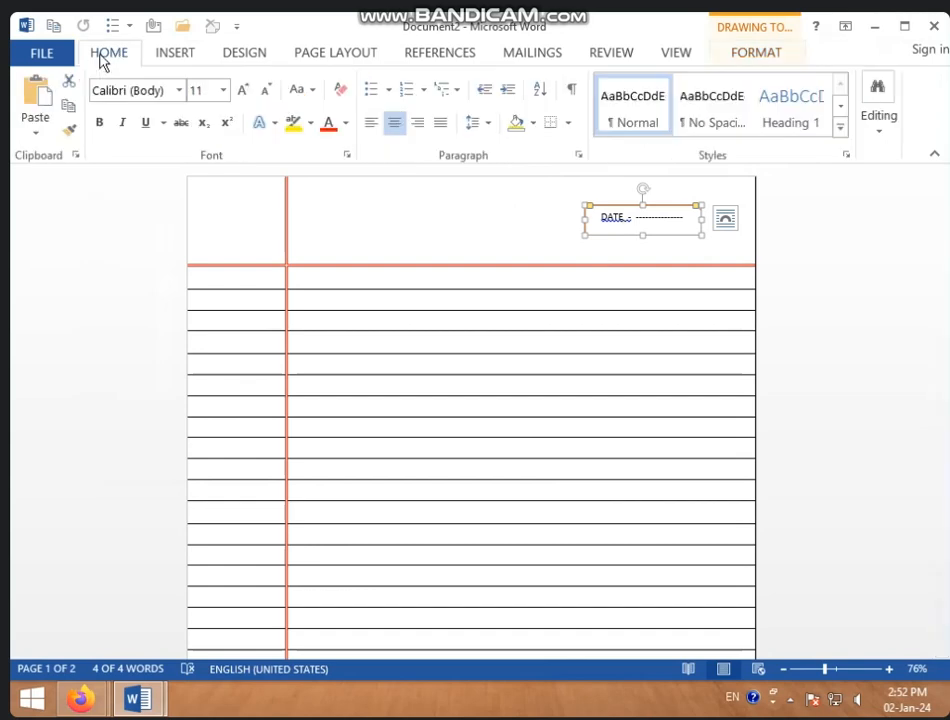
pyautogui.click(481, 128)
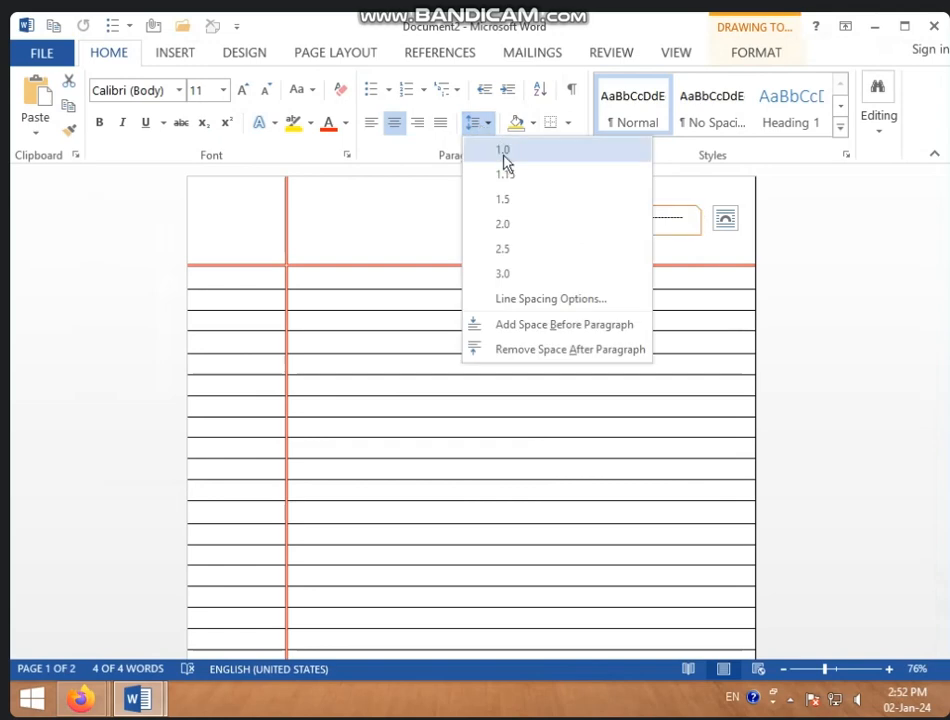
pyautogui.click(508, 350)
pyautogui.click(633, 236)
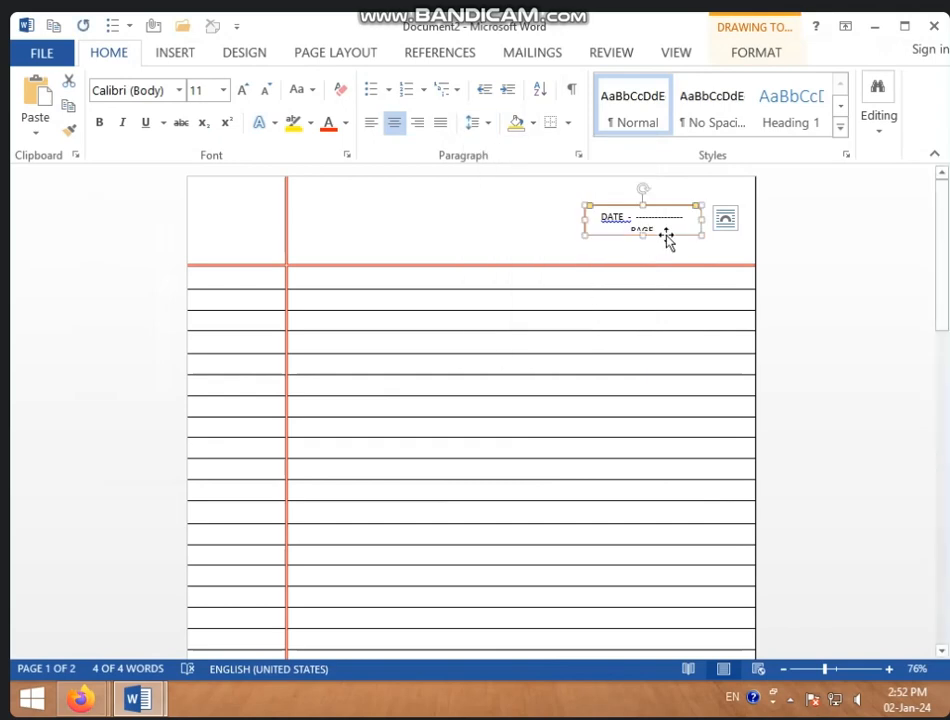
pyautogui.click(486, 128)
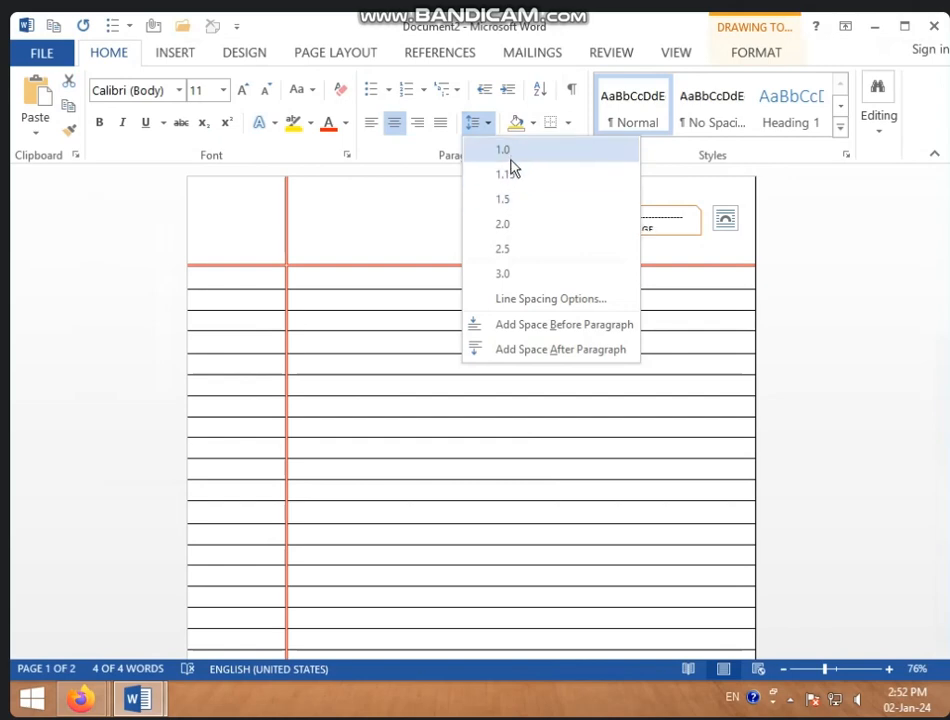
pyautogui.click(510, 156)
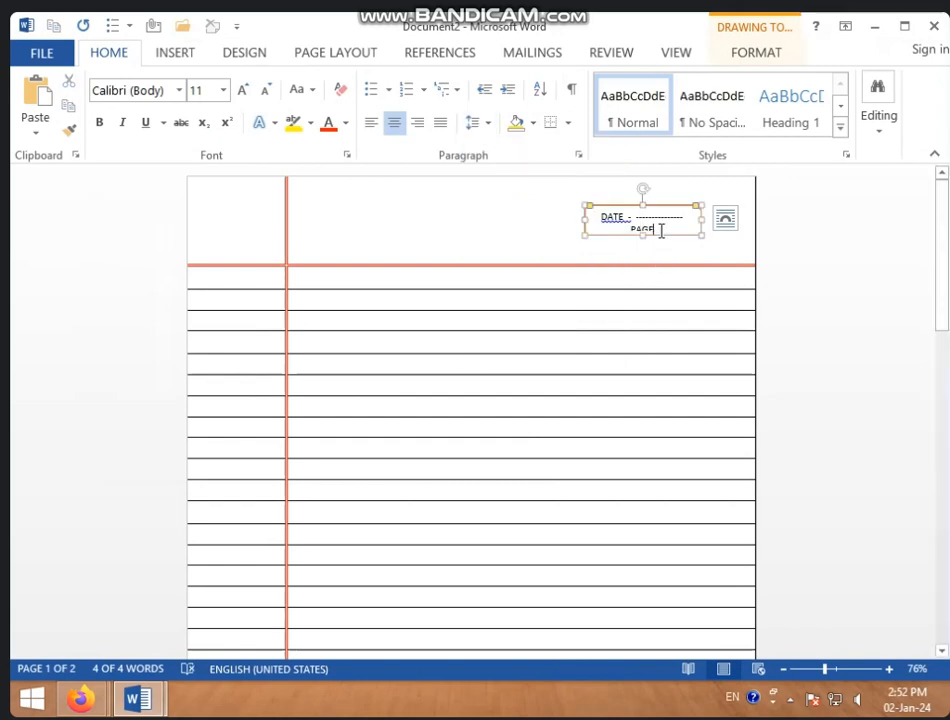
# Step: Reduce the font size of the DATE and PAGE lines in the header box to 10
pyautogui.click(660, 231)
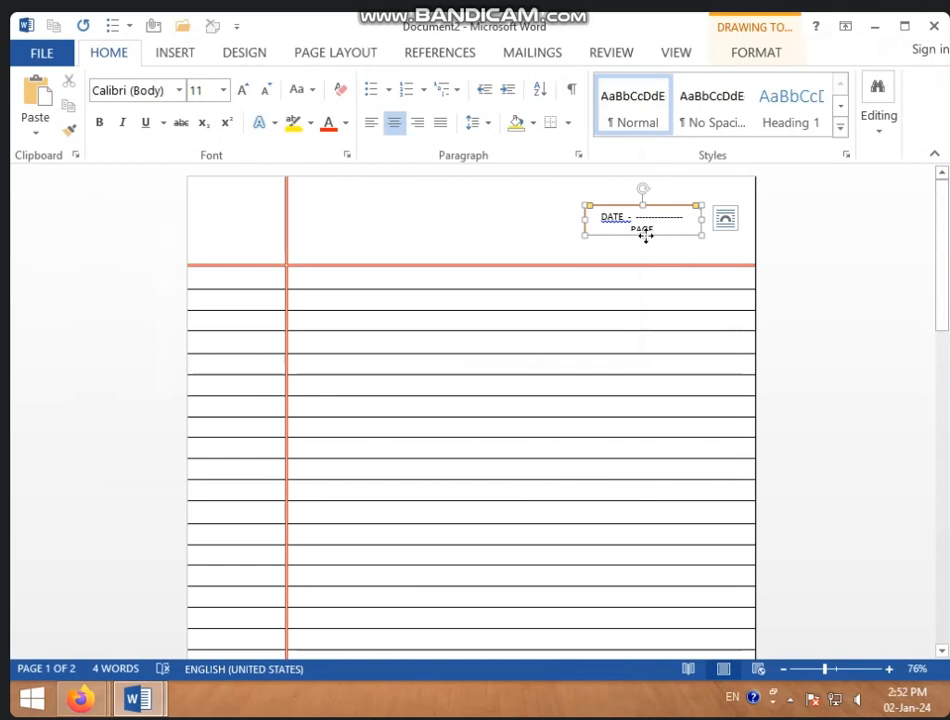
pyautogui.moveTo(645, 233); pyautogui.dragTo(599, 221)
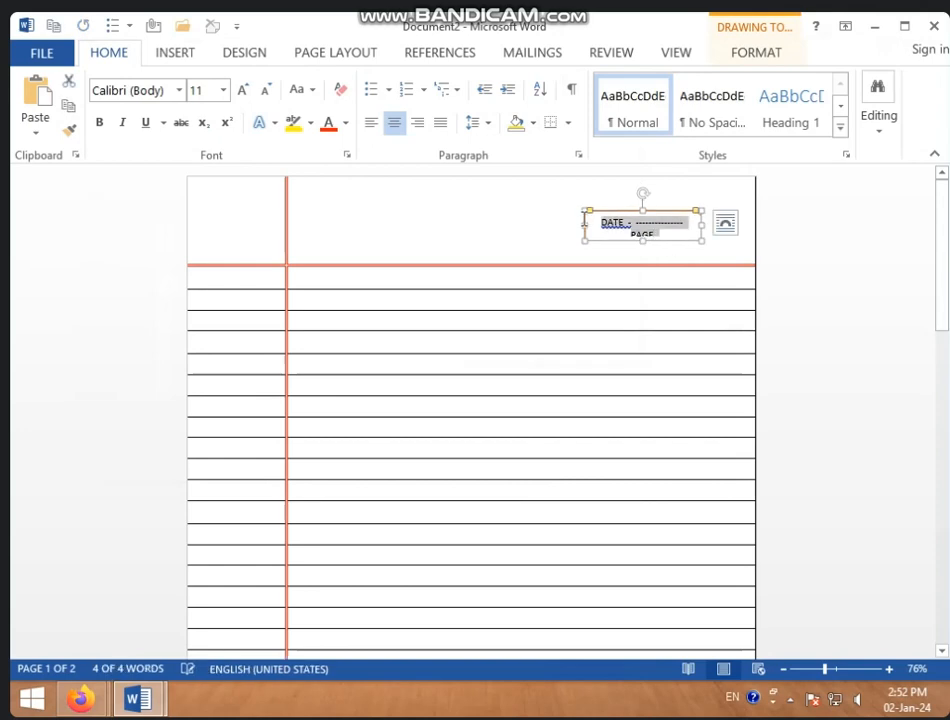
pyautogui.click(265, 92)
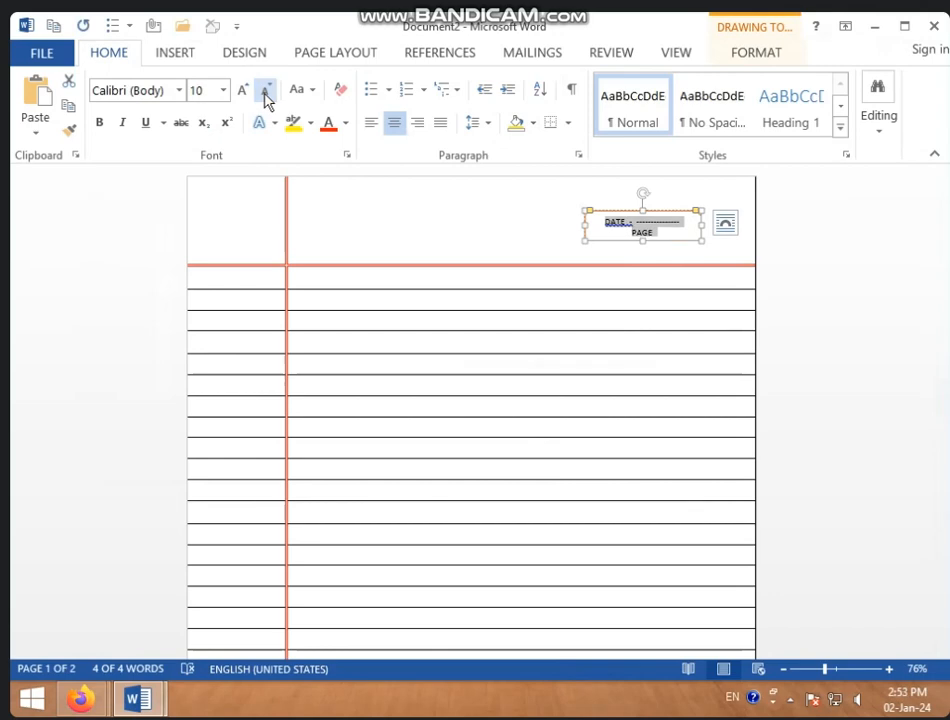
# Step: Complete the PAGE line in the header box as "PAGE NO." followed by a dashed fill-in line
pyautogui.click(670, 234)
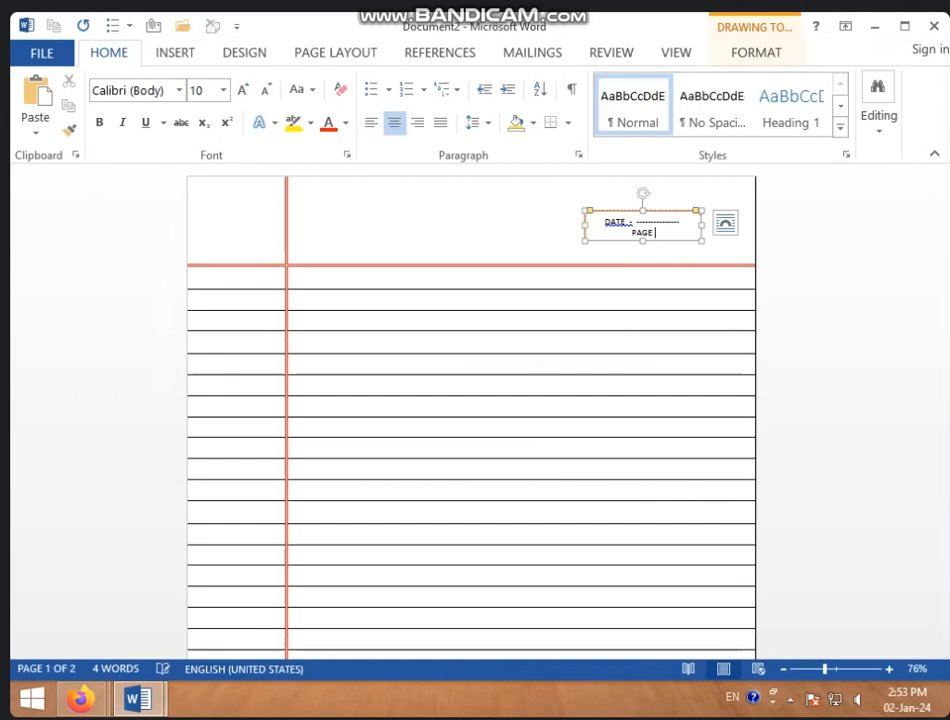
pyautogui.write('NO. -------------')
pyautogui.click(594, 328)
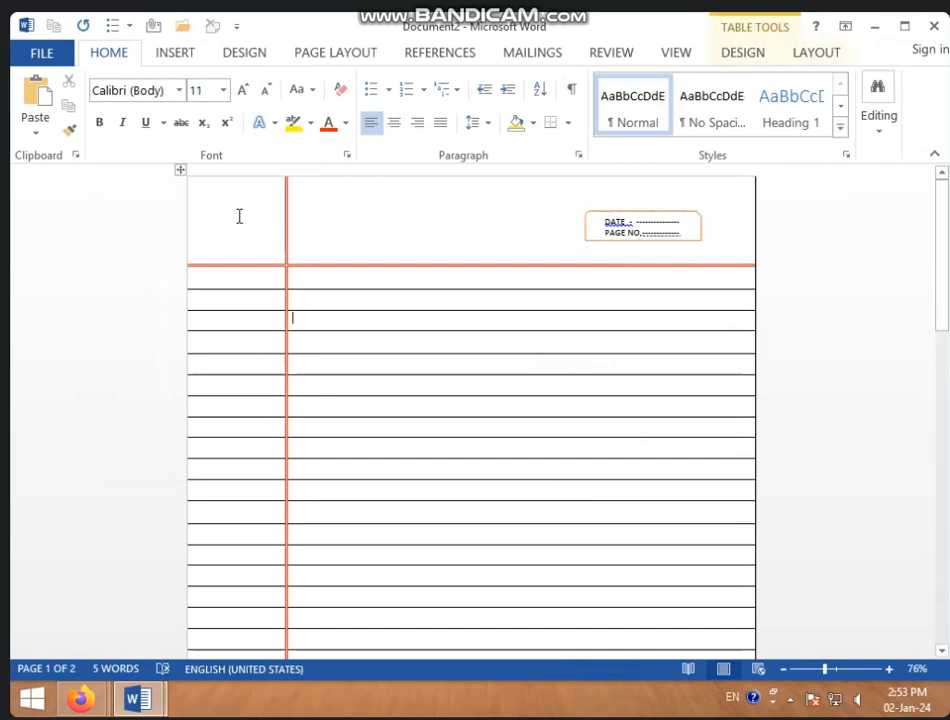
# Step: Enlarge the date and page number box slightly and move it a little higher in the header
pyautogui.click(660, 238)
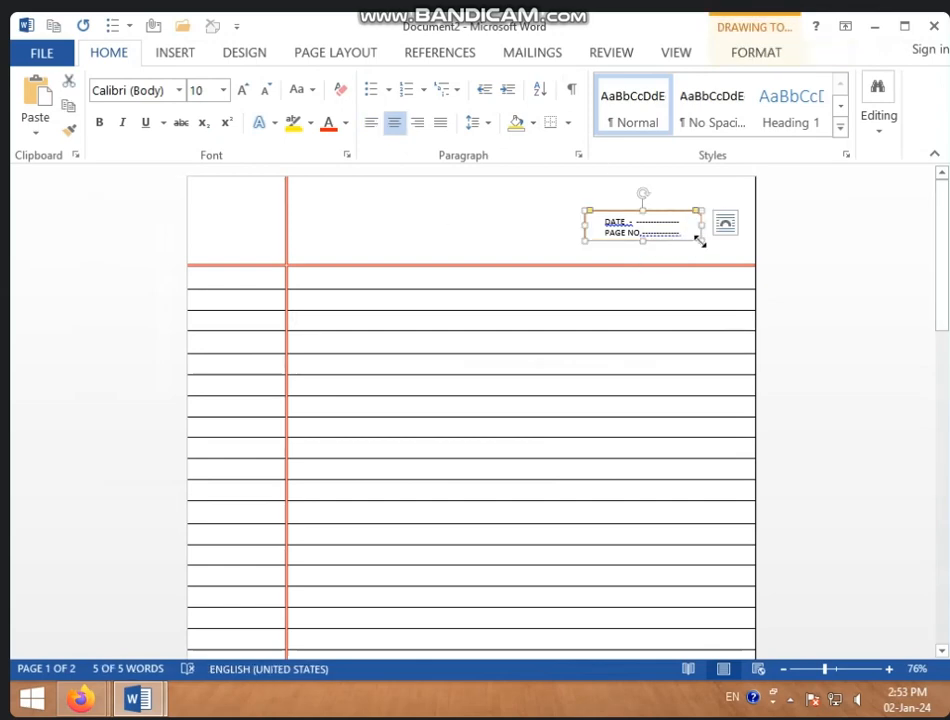
pyautogui.moveTo(699, 241); pyautogui.dragTo(707, 246)
pyautogui.click(615, 244)
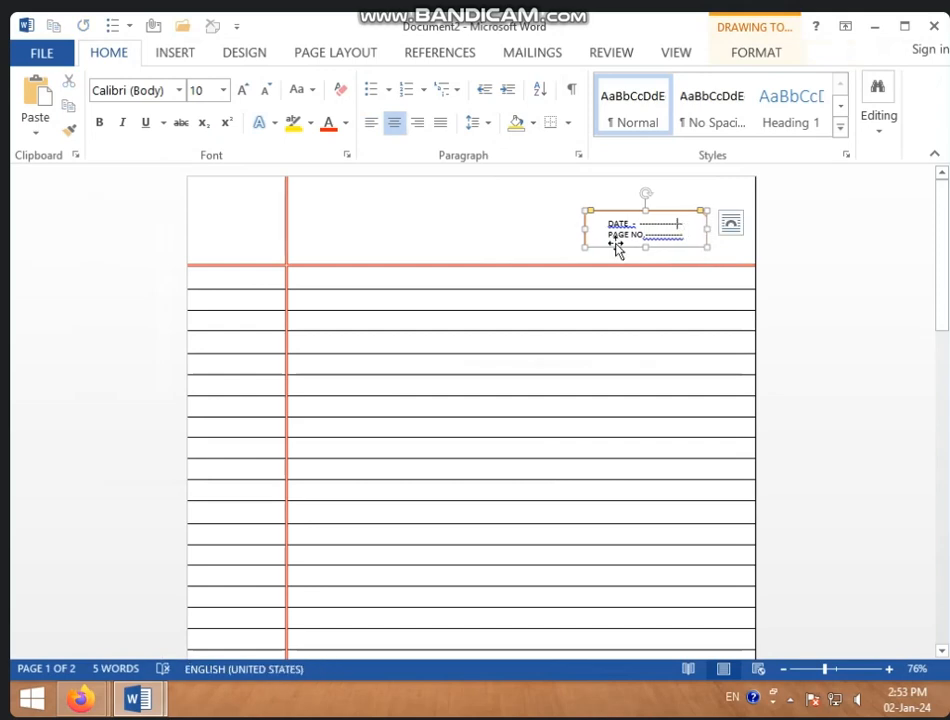
pyautogui.click(539, 231)
pyautogui.click(627, 228)
pyautogui.click(547, 240)
# Step: Turn on Repeat Header Rows for the table's top row containing the date and page number box
pyautogui.scroll(-5, 551, 339)
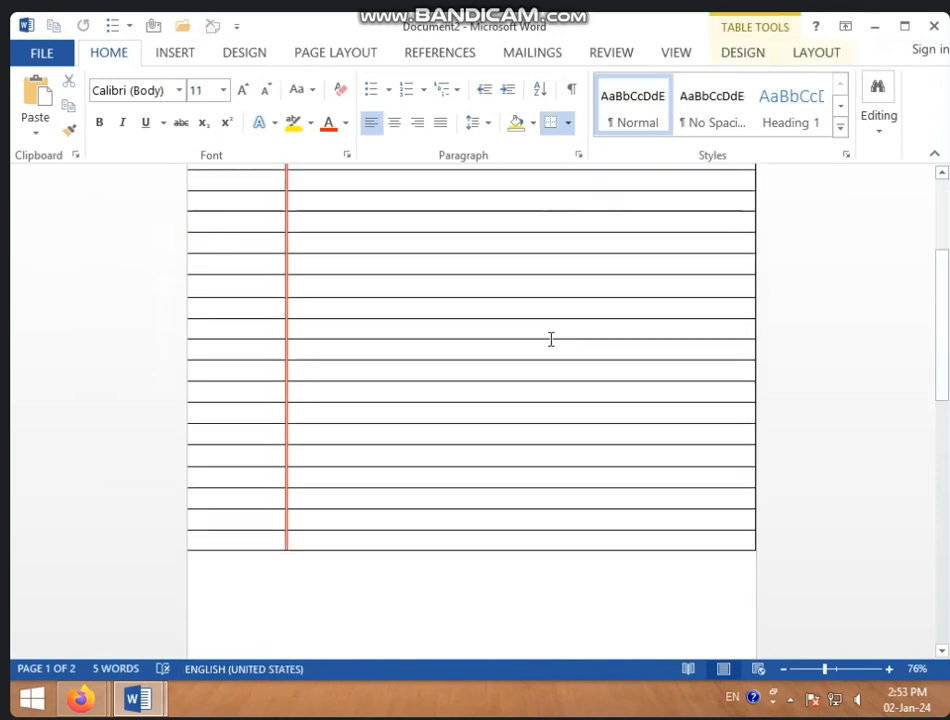
pyautogui.scroll(-5, 555, 356)
pyautogui.scroll(2, 555, 356)
pyautogui.click(483, 432)
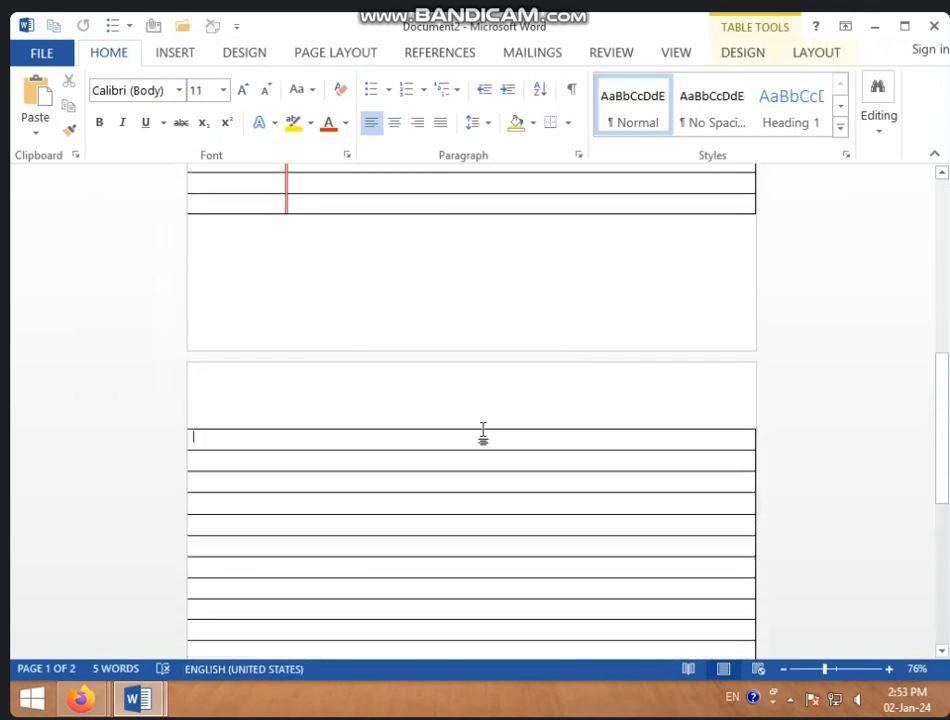
pyautogui.scroll(-3, 470, 410)
pyautogui.scroll(8, 460, 399)
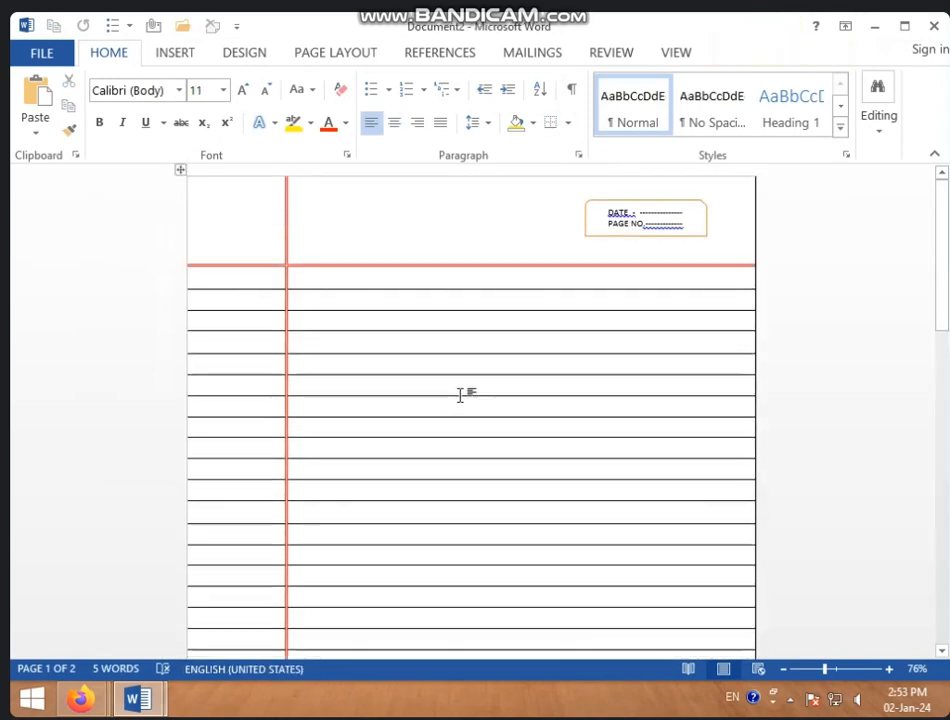
pyautogui.click(462, 235)
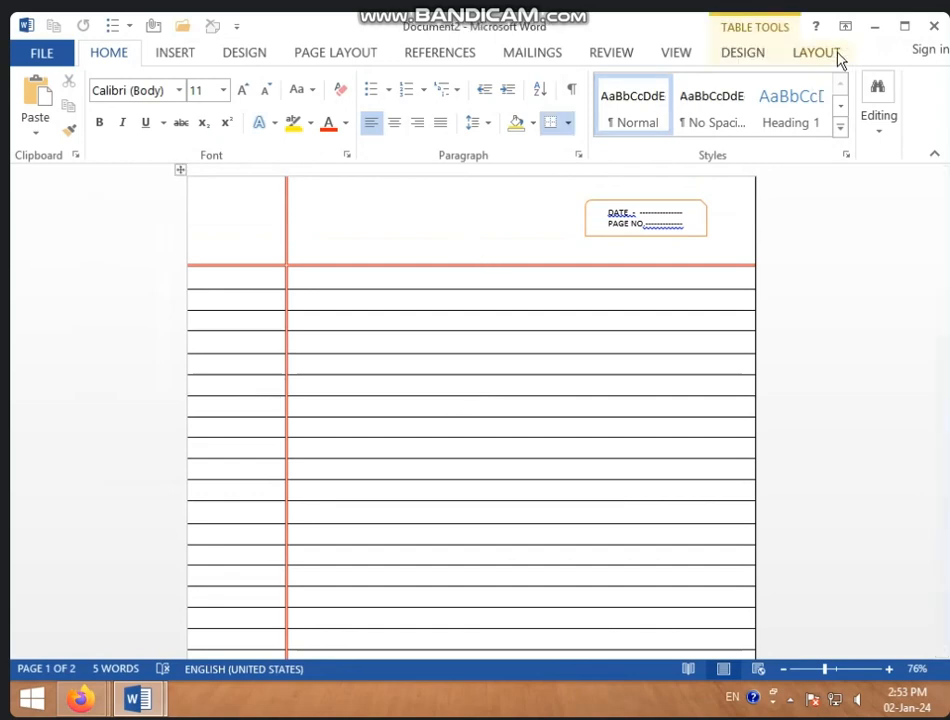
pyautogui.click(816, 53)
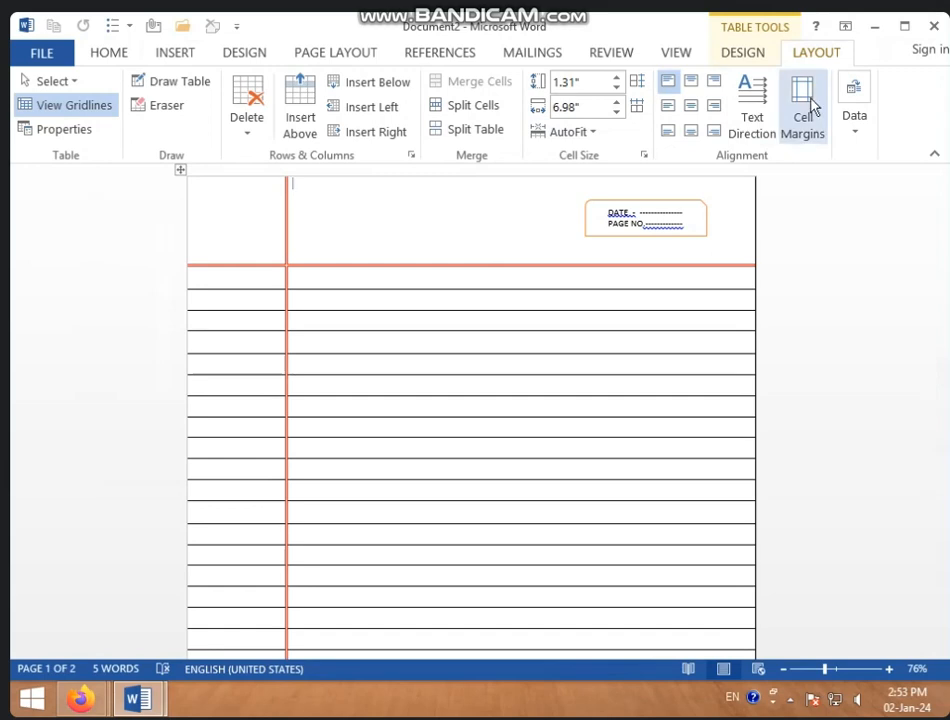
pyautogui.click(858, 138)
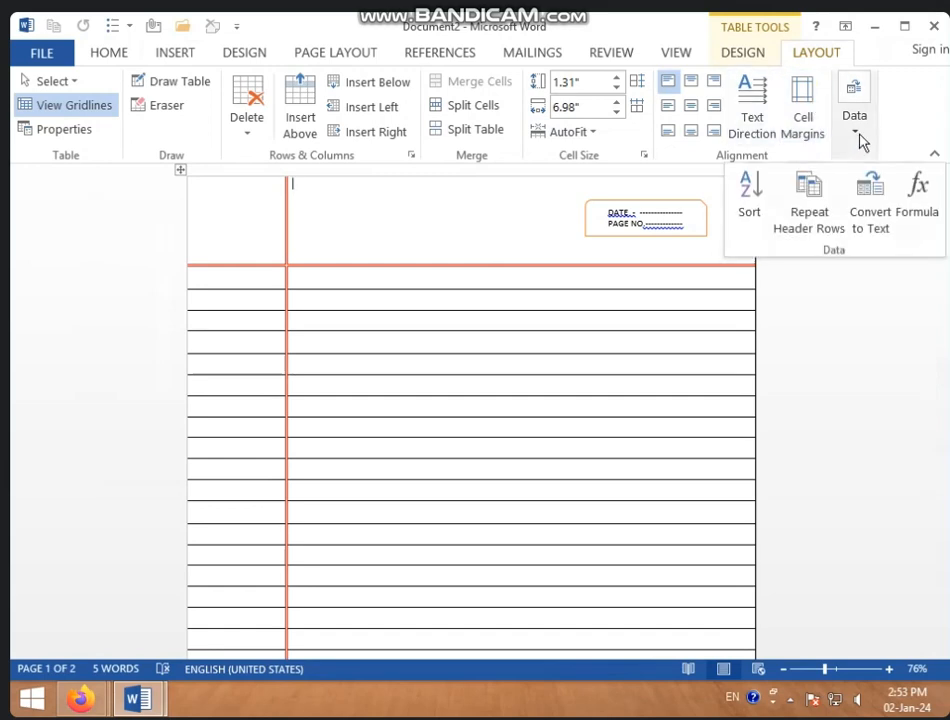
pyautogui.click(806, 222)
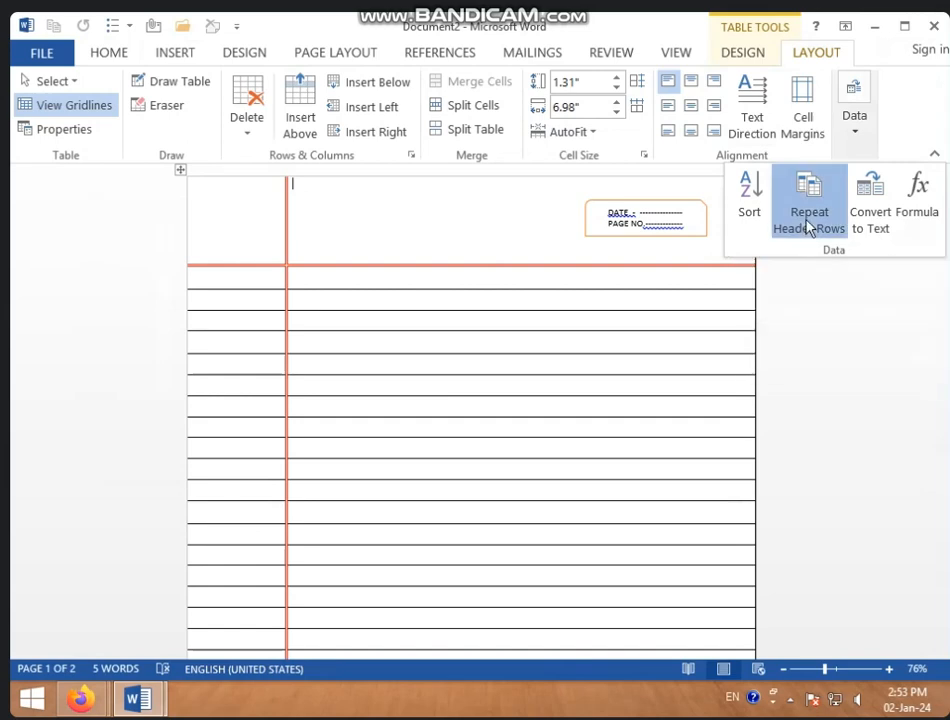
pyautogui.click(569, 335)
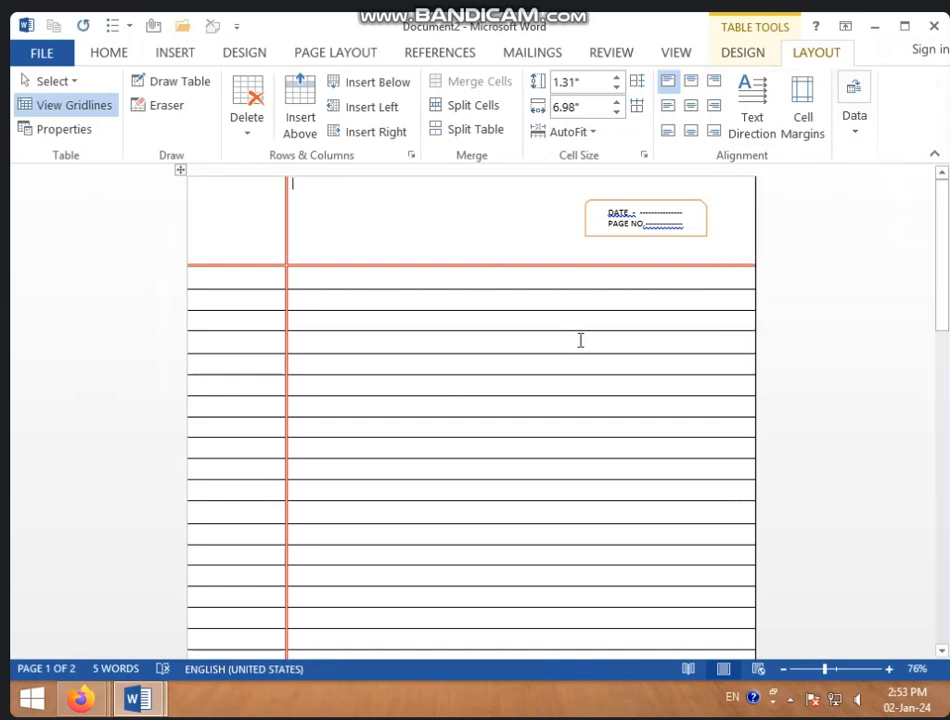
# Step: Check both pages of the ruled table for the repeated header row with the date and page number box
pyautogui.scroll(-10, 572, 345)
pyautogui.scroll(-6, 573, 367)
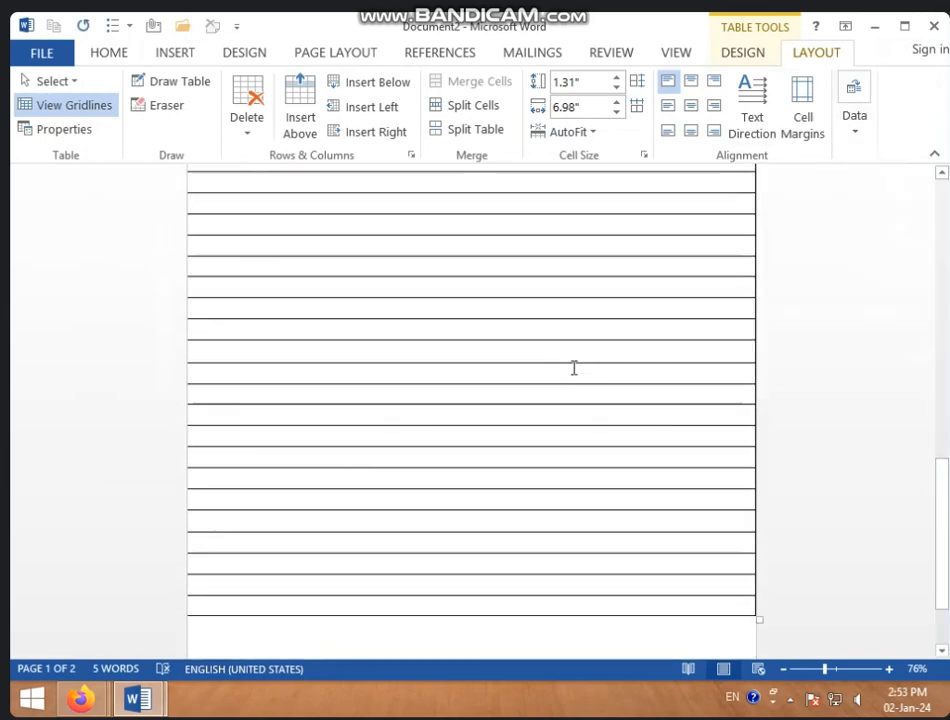
pyautogui.scroll(7, 570, 370)
pyautogui.scroll(-3, 572, 370)
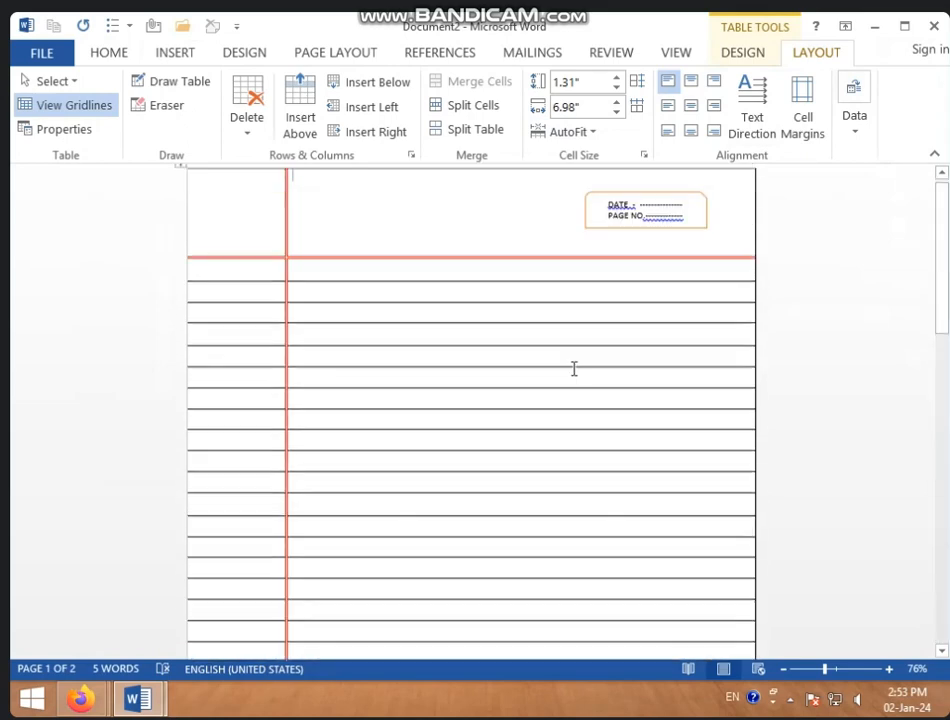
# Step: Toggle Repeat Header Rows for the table's top row and check the ruled table on both pages
pyautogui.click(586, 240)
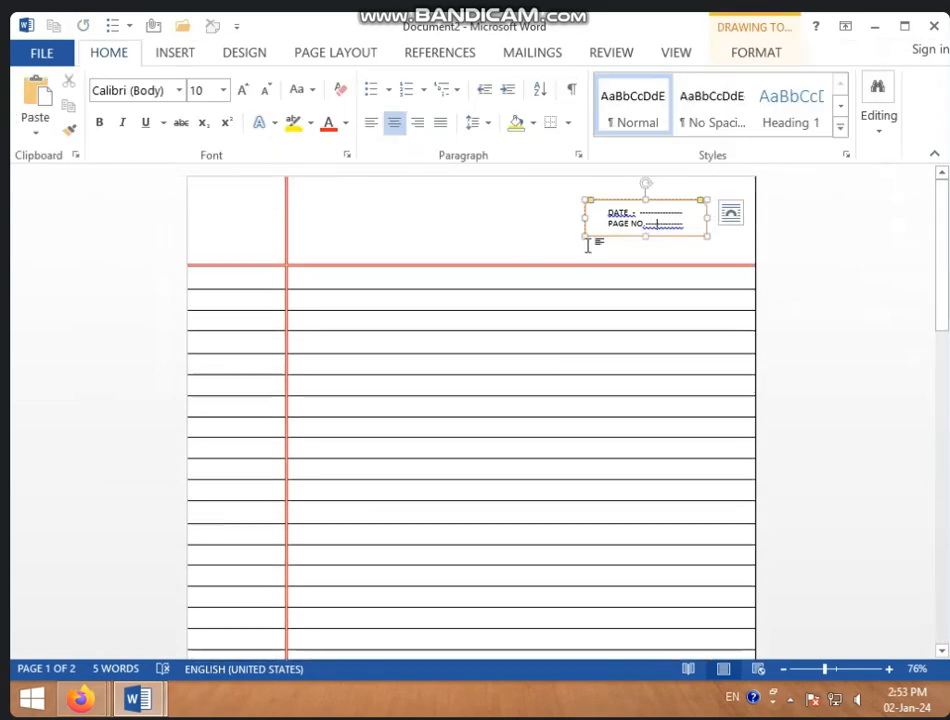
pyautogui.click(471, 233)
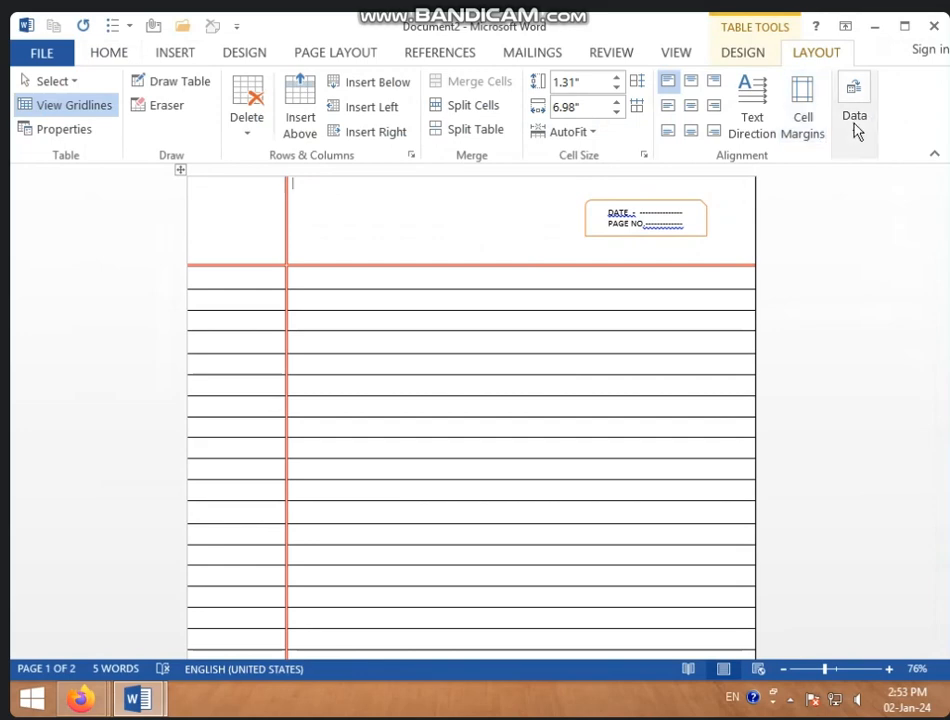
pyautogui.click(856, 128)
pyautogui.click(811, 221)
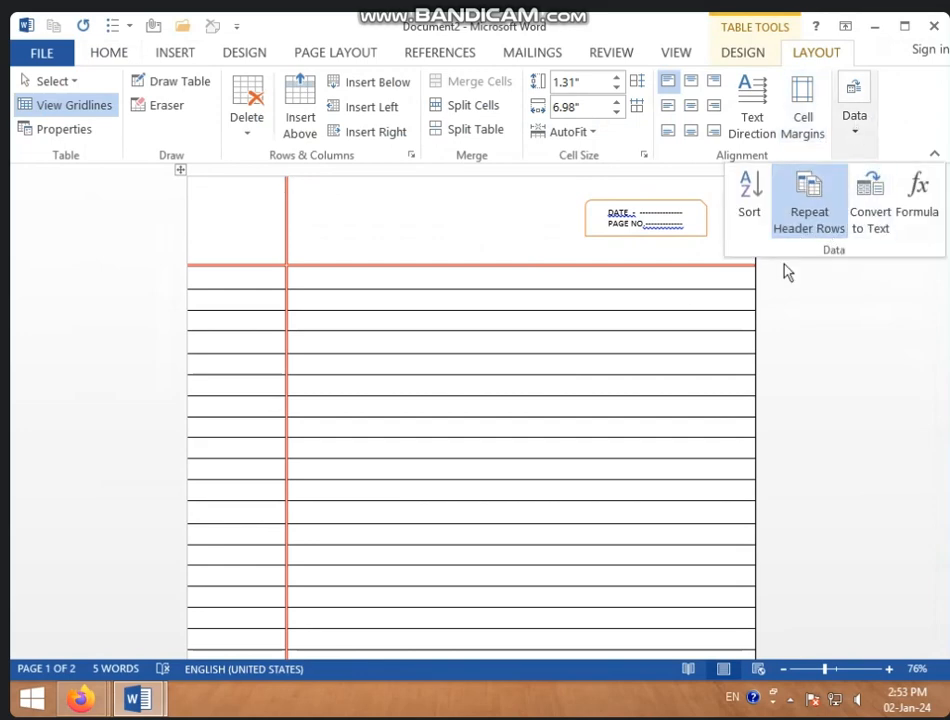
pyautogui.scroll(-10, 679, 296)
pyautogui.scroll(10, 679, 296)
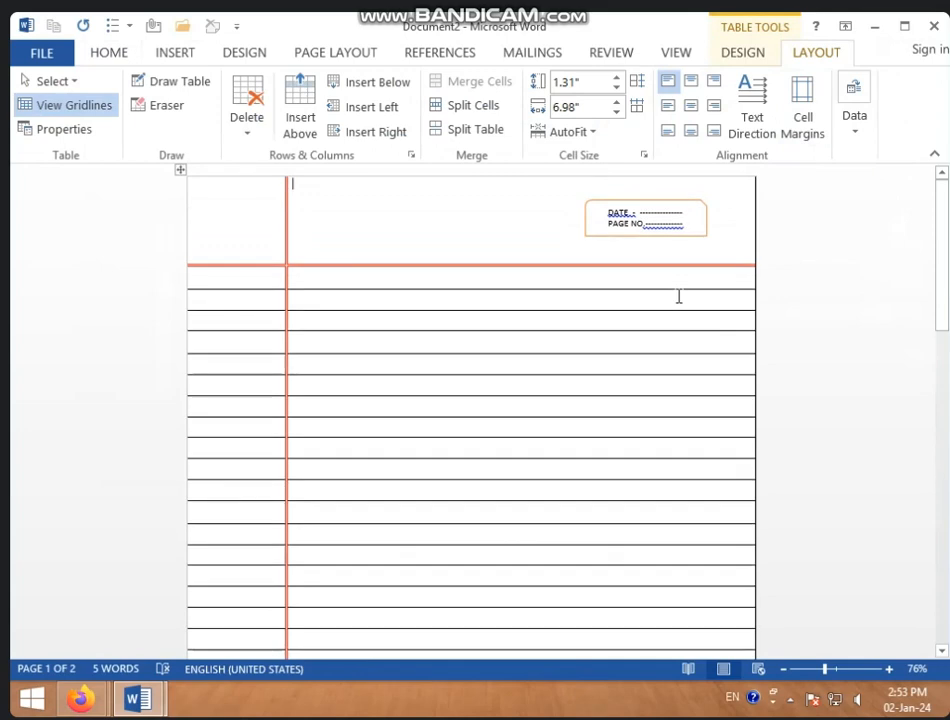
pyautogui.scroll(-5, 369, 394)
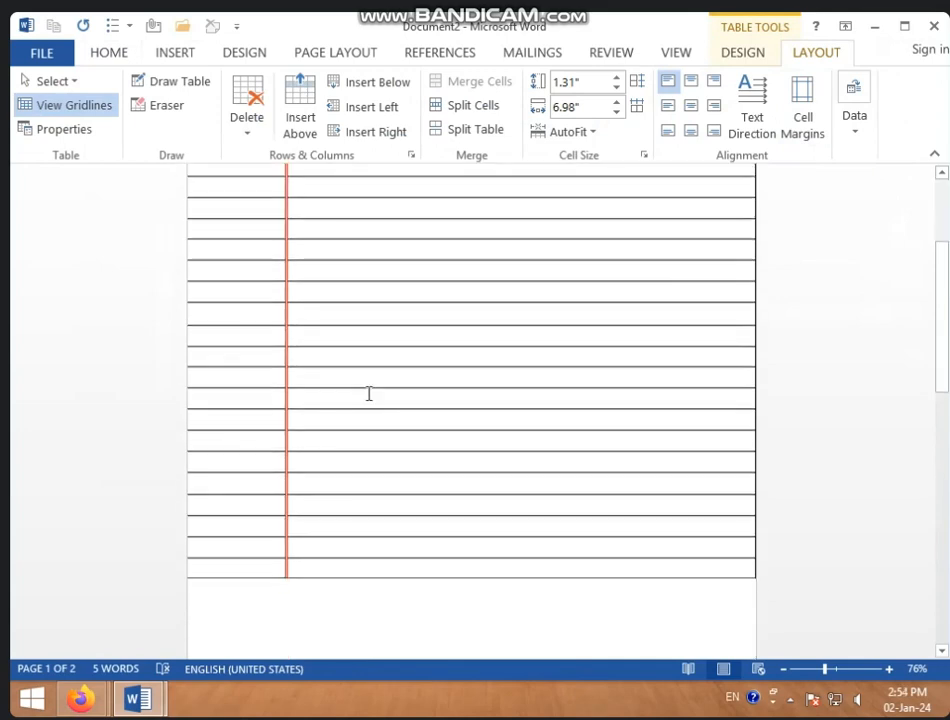
pyautogui.click(355, 406)
pyautogui.scroll(5, 307, 407)
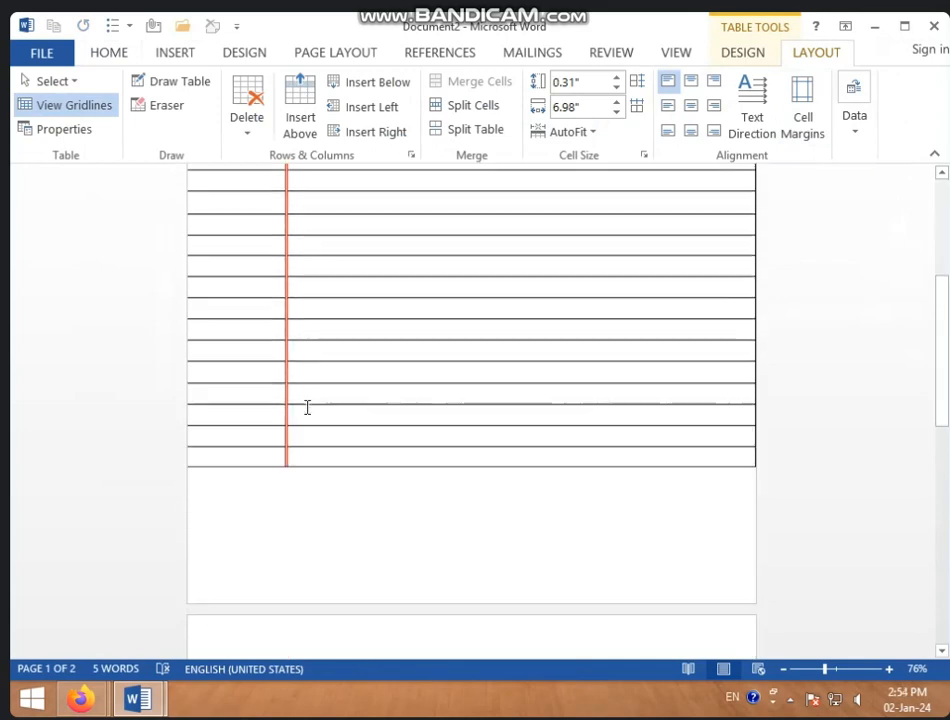
pyautogui.scroll(3, 307, 406)
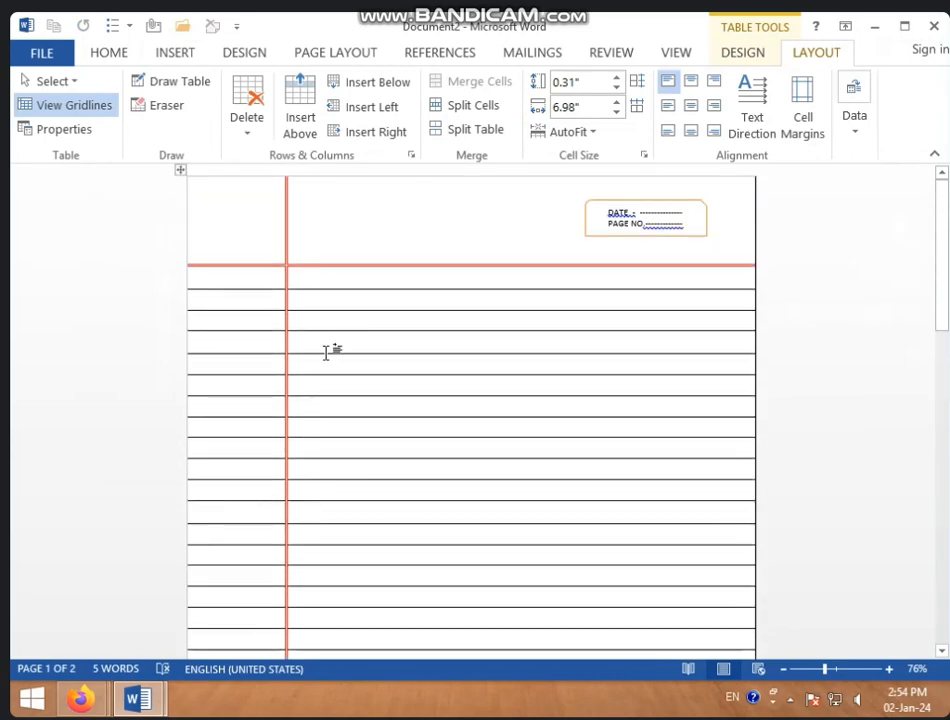
# Step: Add space before the paragraphs in the date and page number box and remove it again
pyautogui.click(622, 229)
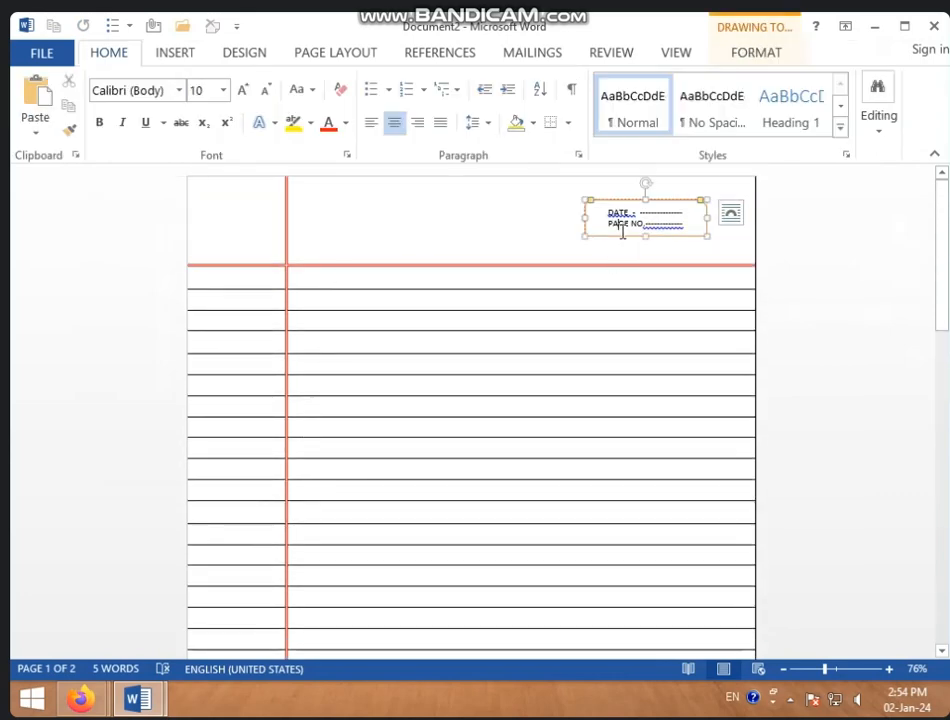
pyautogui.click(676, 236)
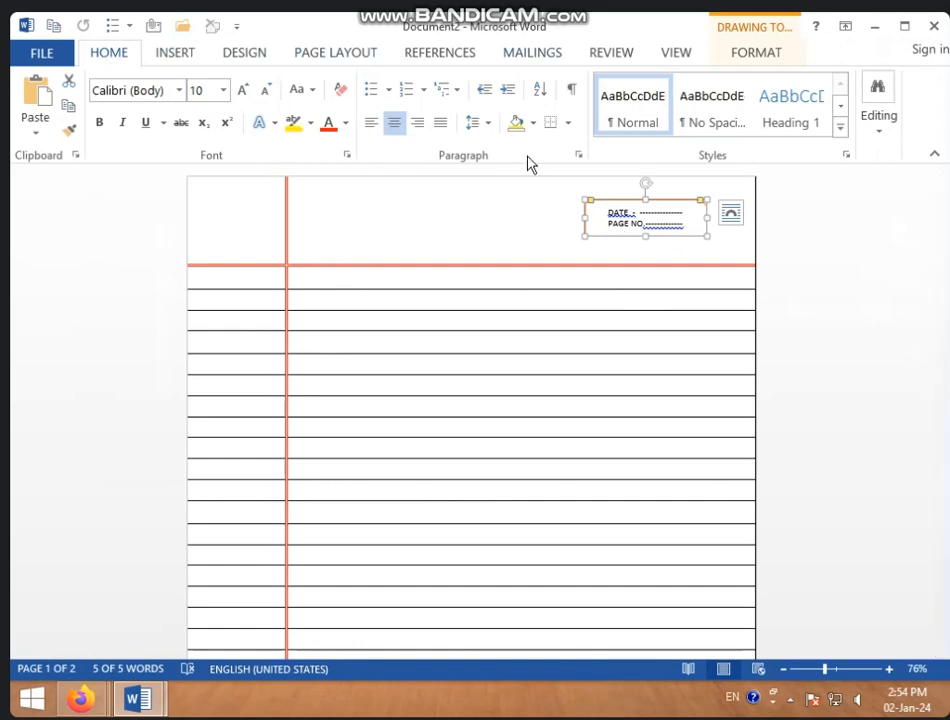
pyautogui.click(488, 124)
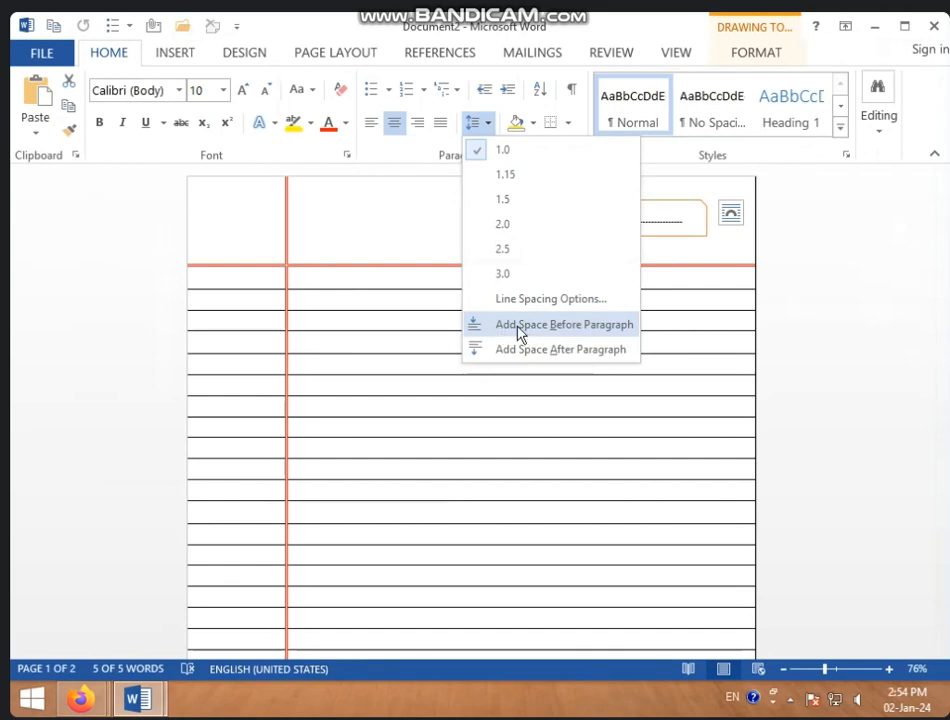
pyautogui.click(519, 333)
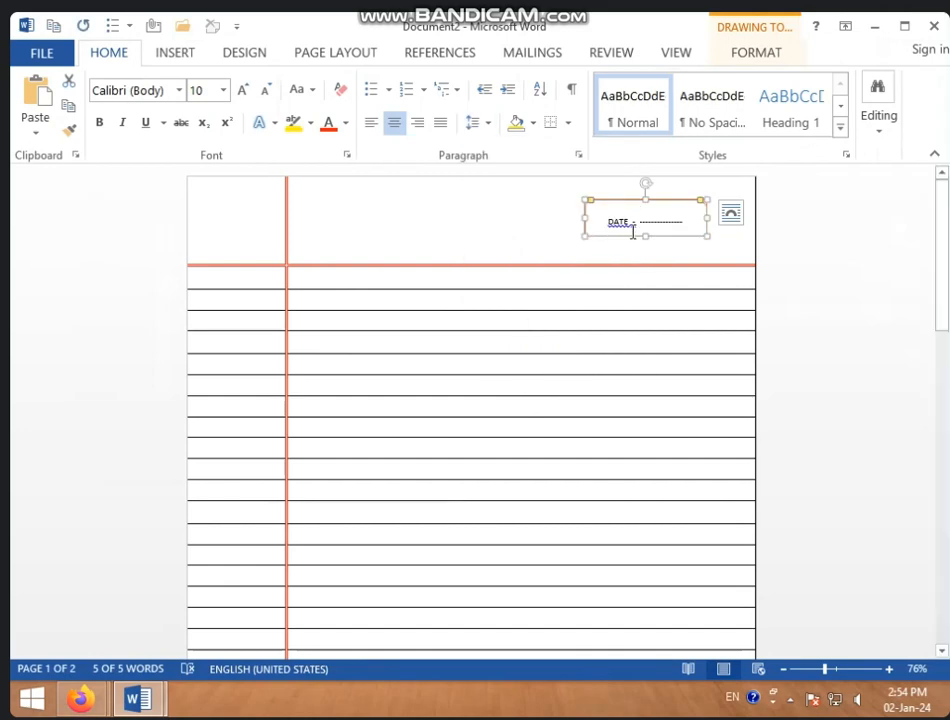
pyautogui.click(487, 123)
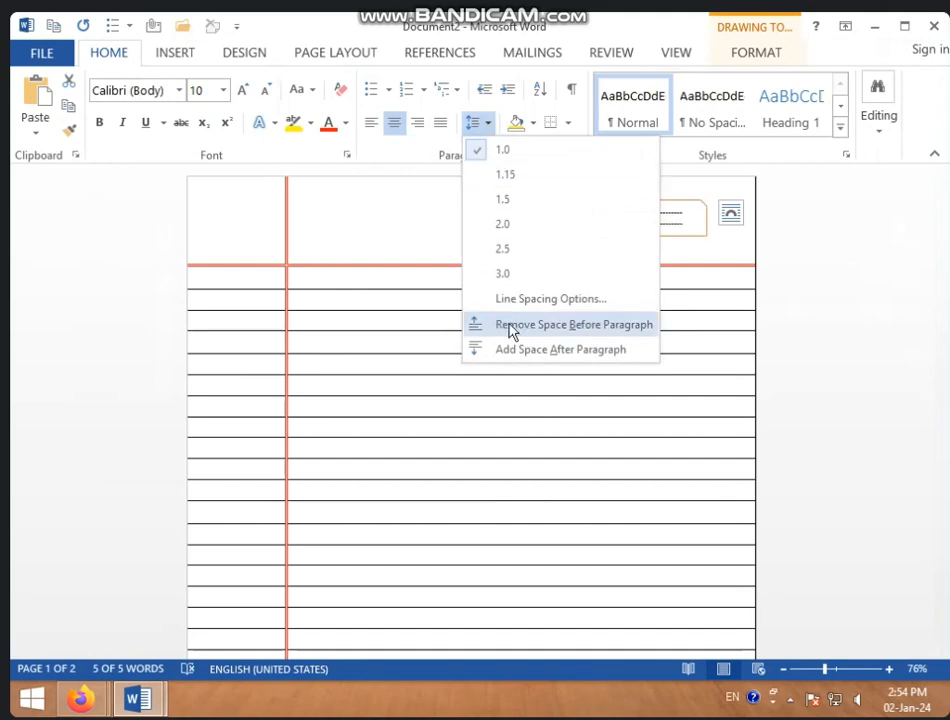
pyautogui.click(510, 325)
pyautogui.click(489, 125)
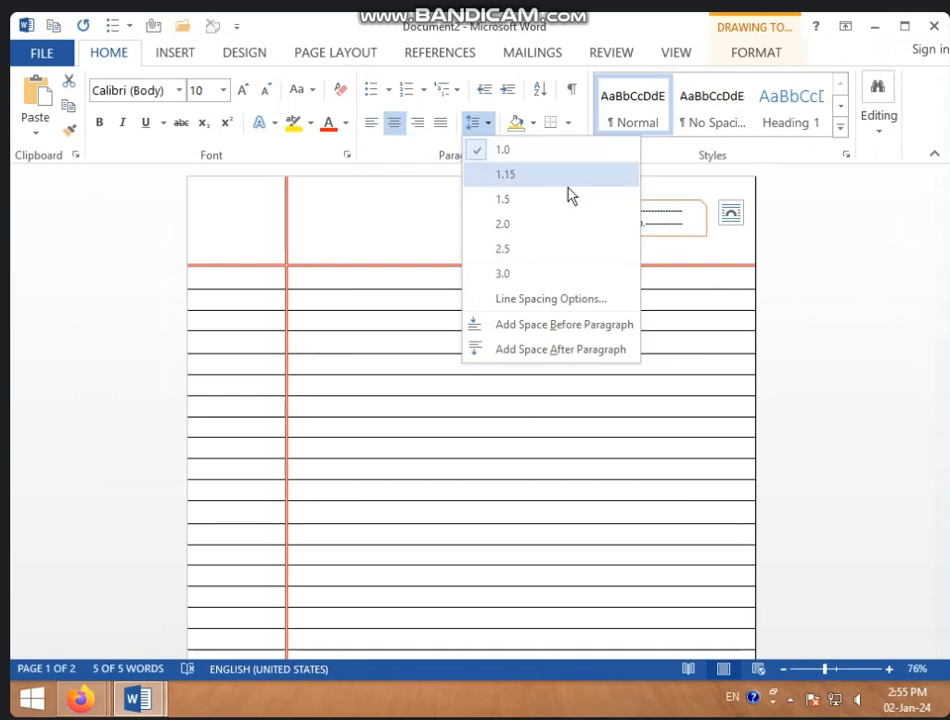
pyautogui.click(735, 235)
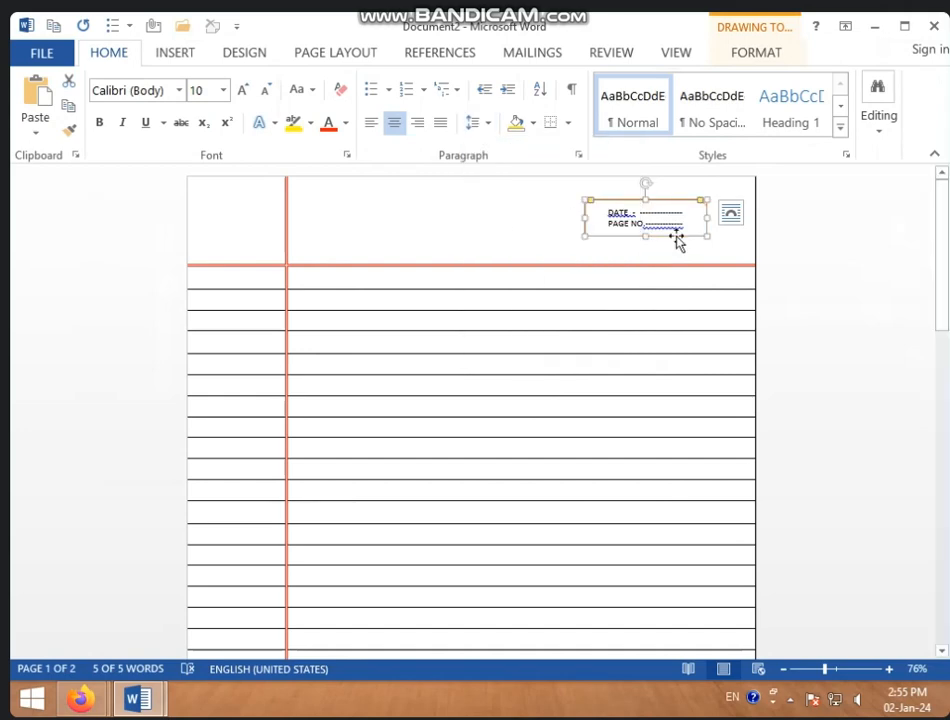
# Step: Review the ruled notebook table across its first and second pages
pyautogui.click(590, 406)
pyautogui.scroll(-3, 570, 455)
pyautogui.scroll(-13, 565, 468)
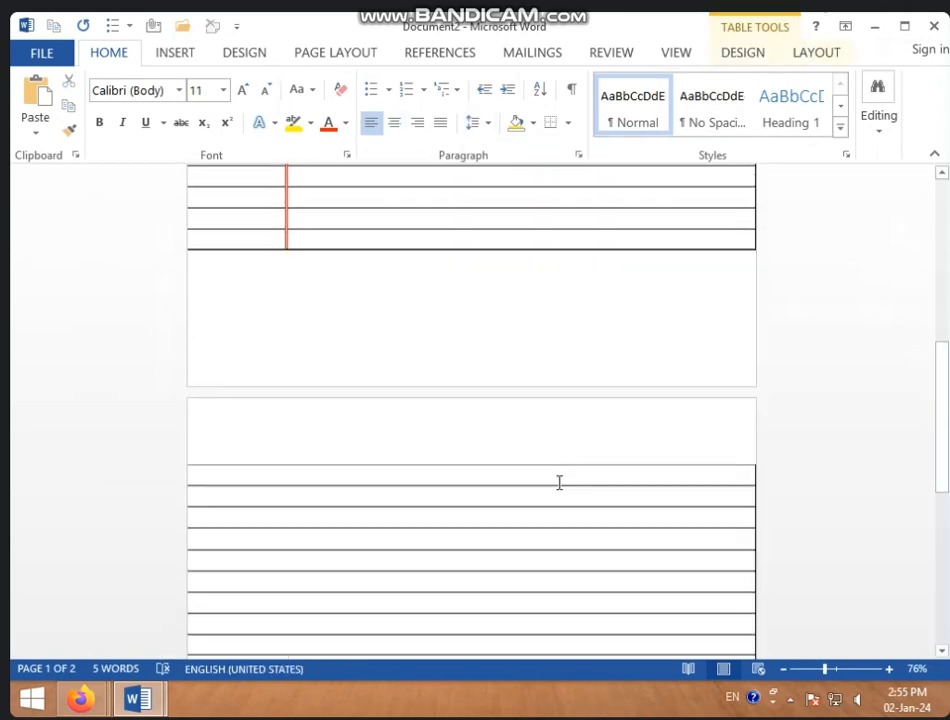
pyautogui.scroll(5, 543, 498)
pyautogui.scroll(12, 543, 498)
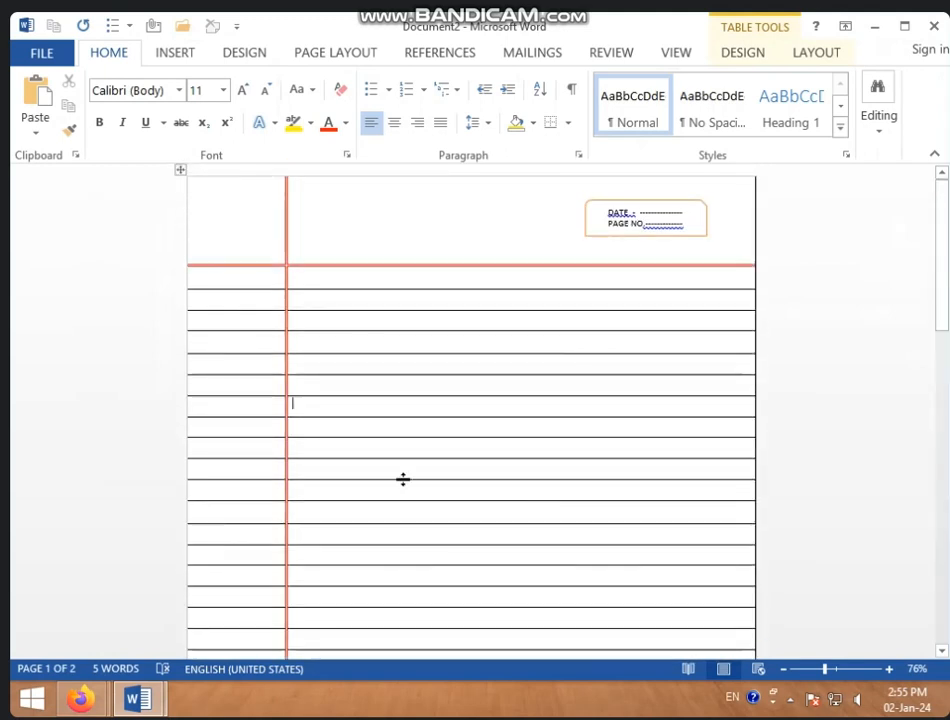
# Step: Delete the entire ruled table together with the date and page number box
pyautogui.click(224, 257)
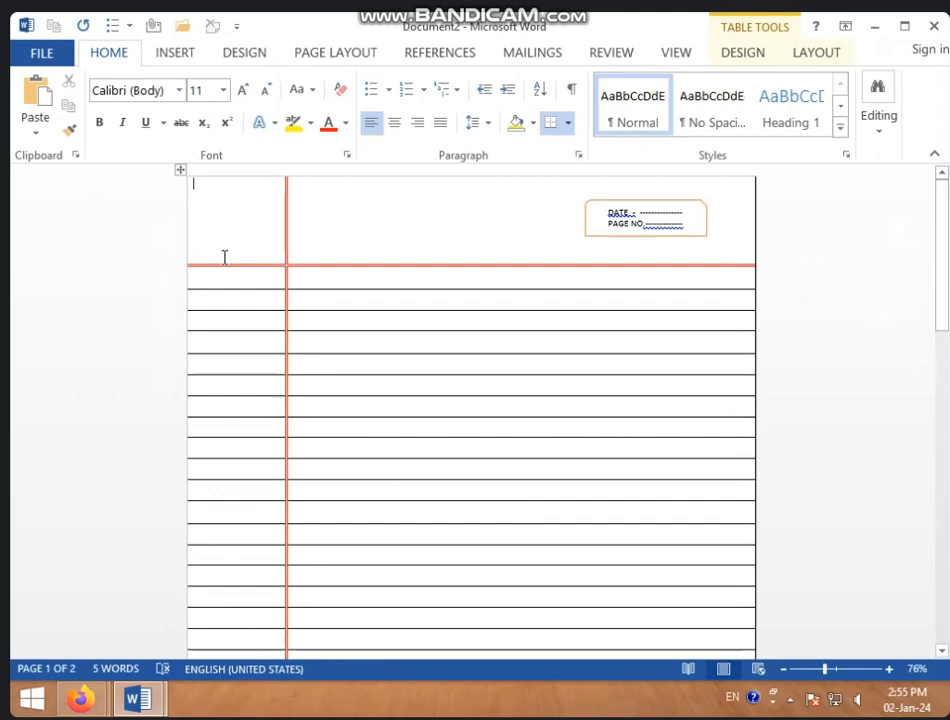
pyautogui.click(180, 170)
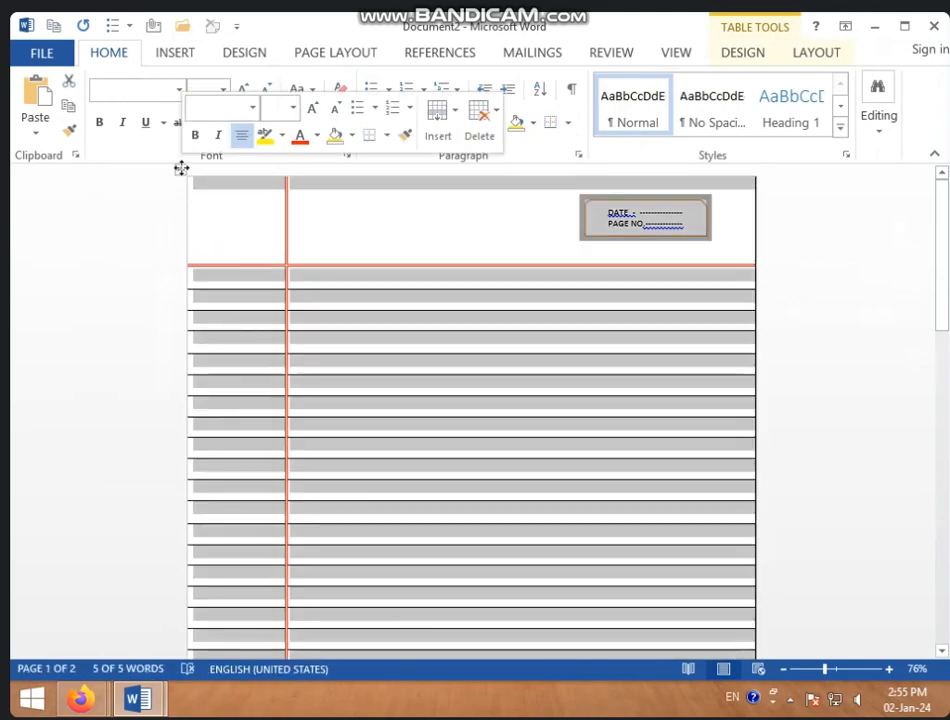
pyautogui.press('BackSpace')
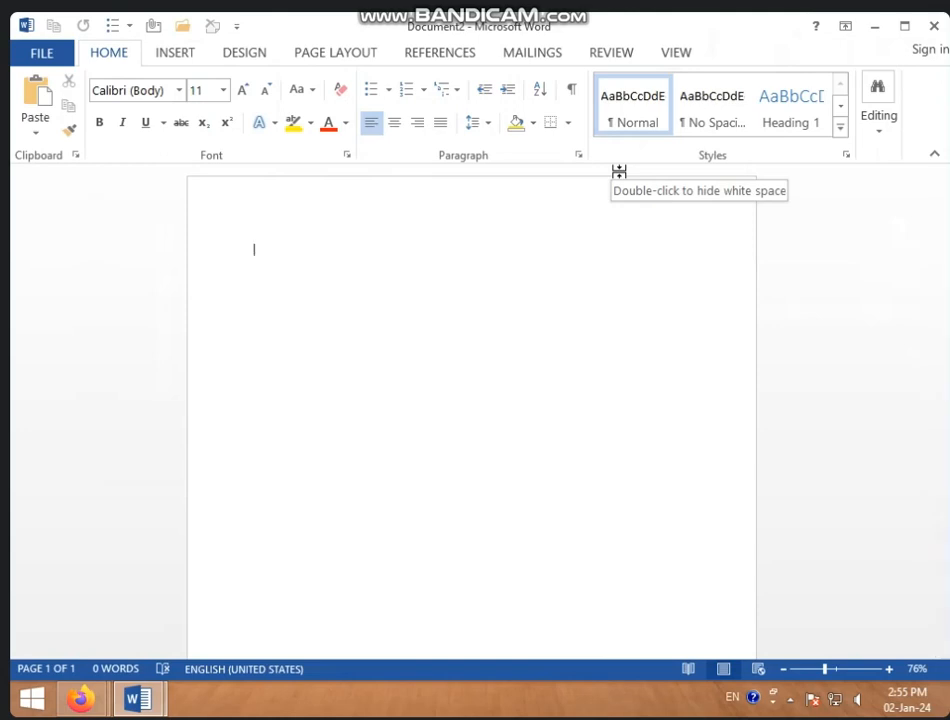
# Step: Insert the built-in Banded cover page and look over its title and company placeholders
pyautogui.click(245, 58)
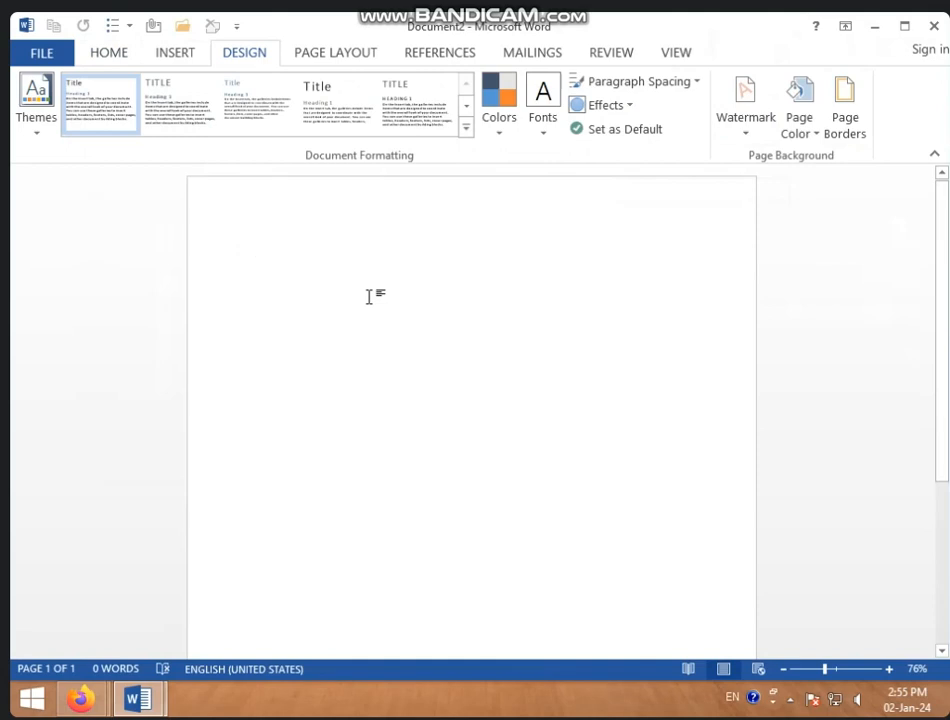
pyautogui.click(166, 53)
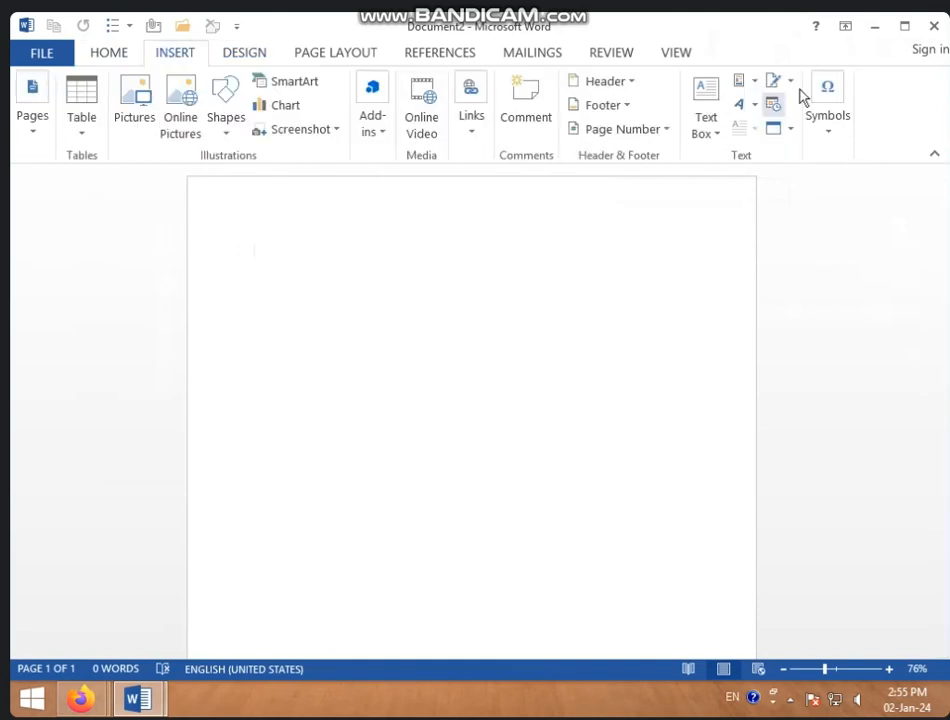
pyautogui.click(240, 60)
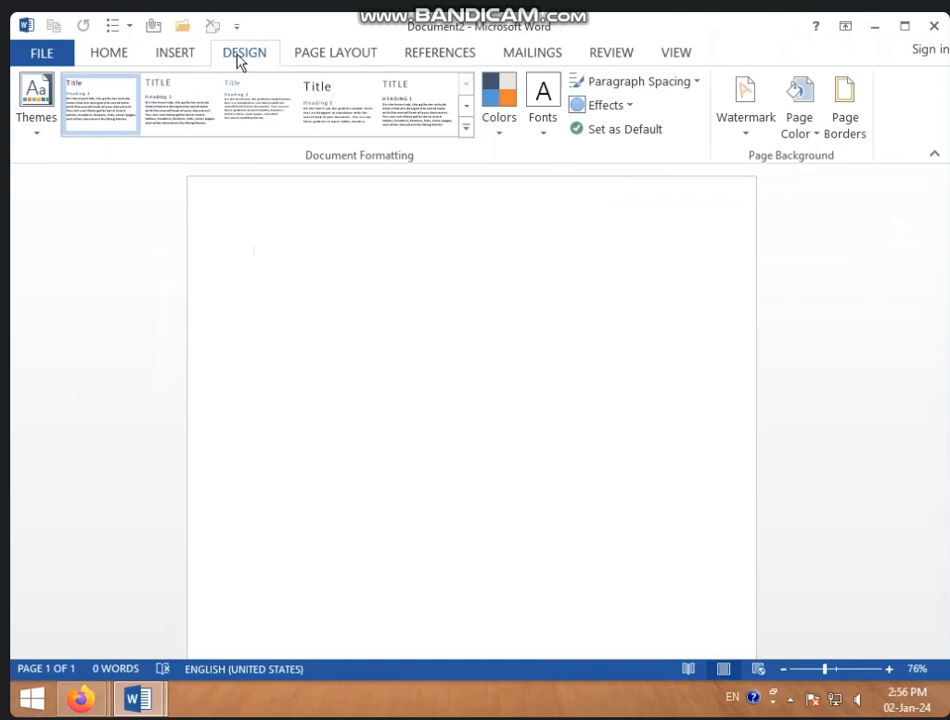
pyautogui.click(182, 53)
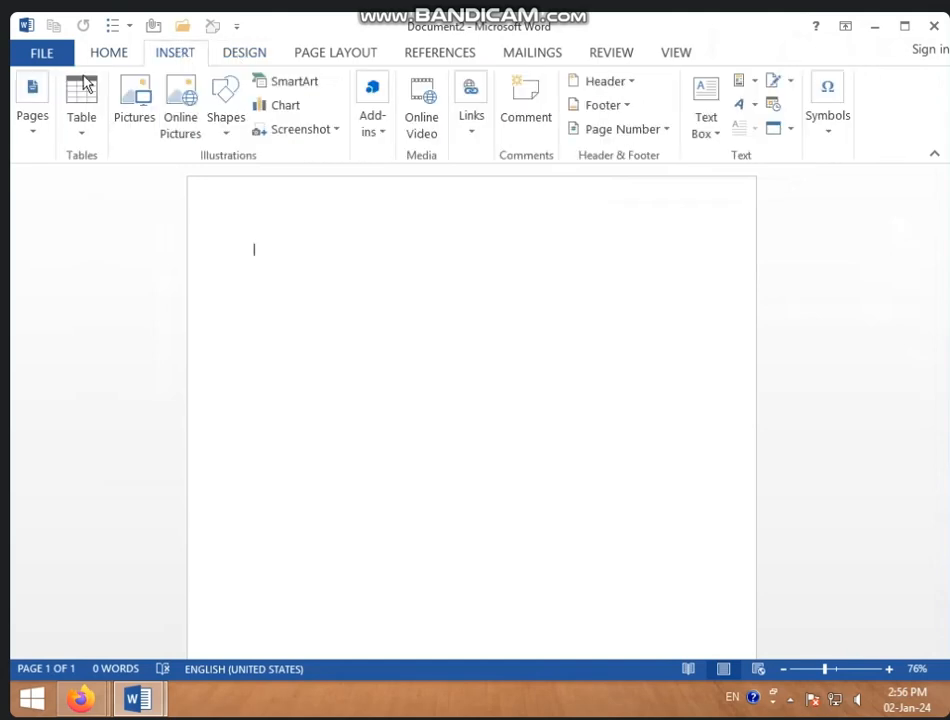
pyautogui.click(42, 142)
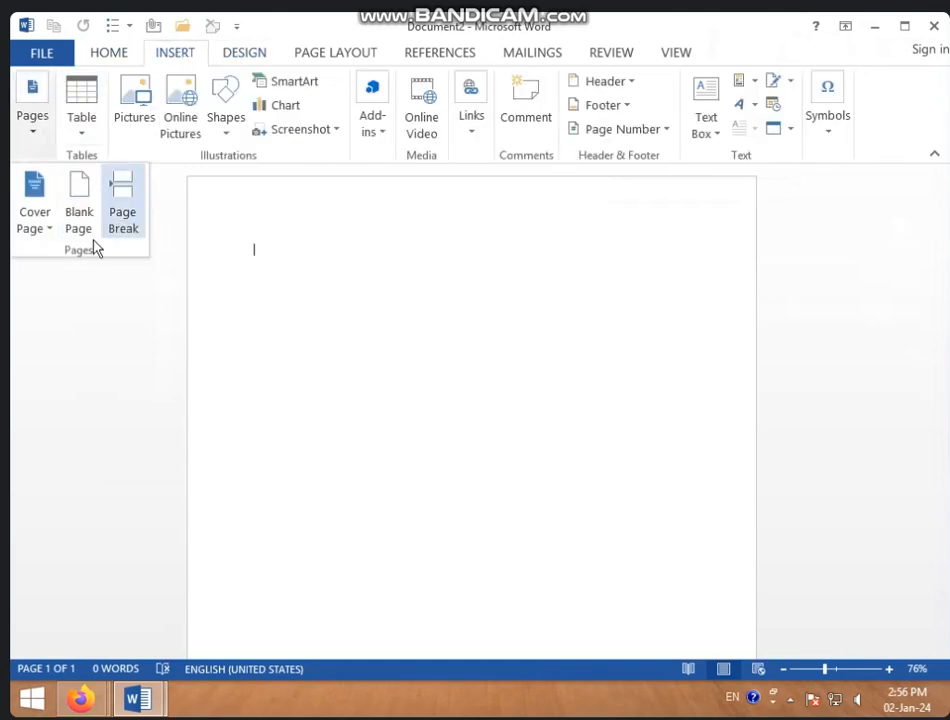
pyautogui.click(45, 230)
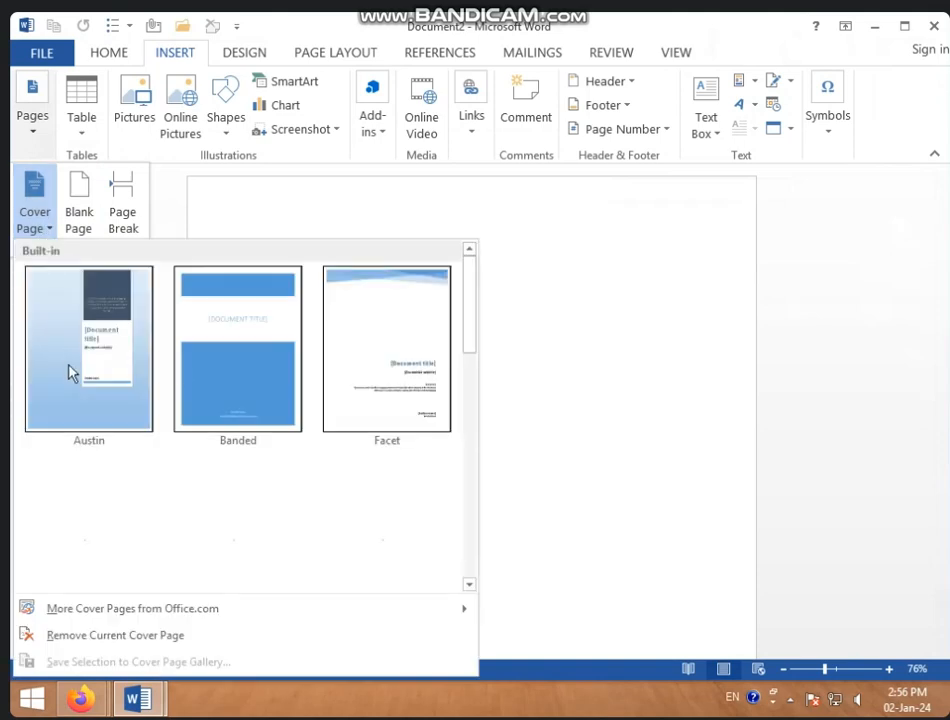
pyautogui.click(237, 375)
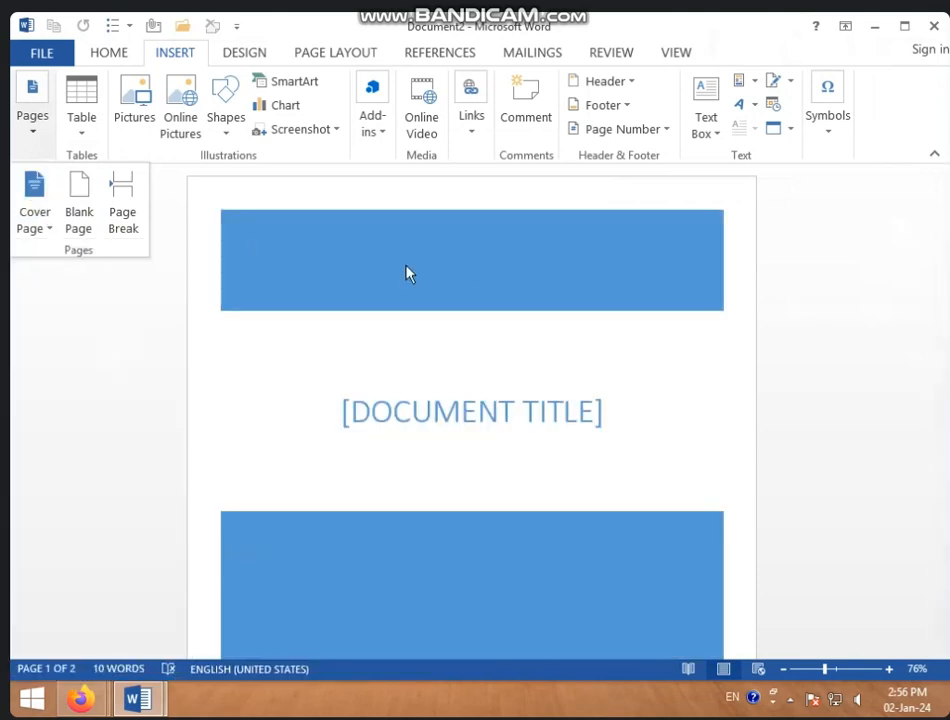
pyautogui.click(397, 395)
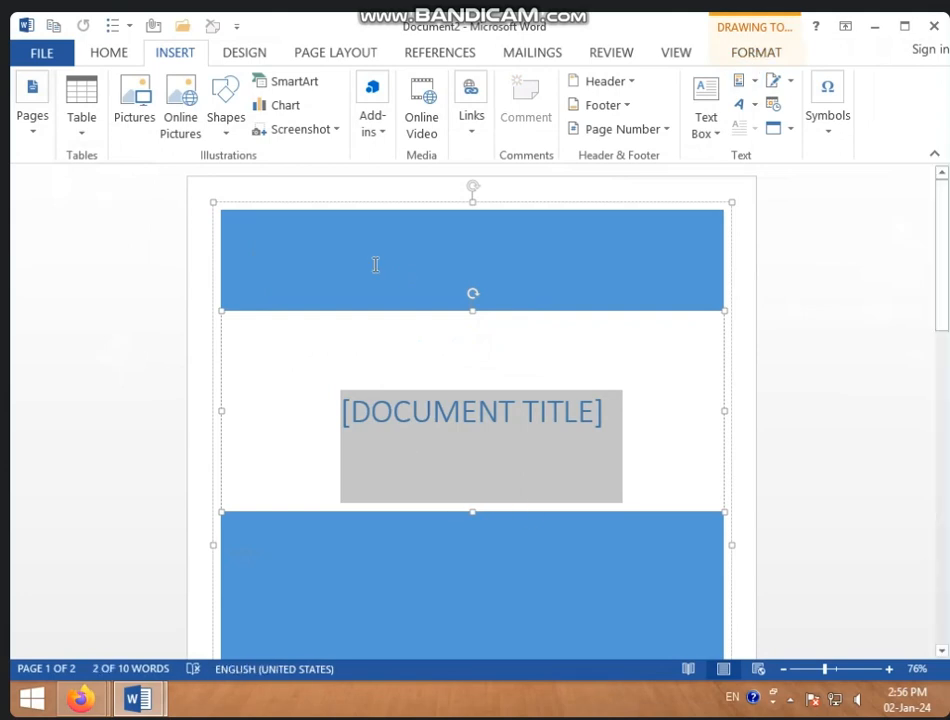
pyautogui.click(214, 229)
pyautogui.scroll(-5, 392, 440)
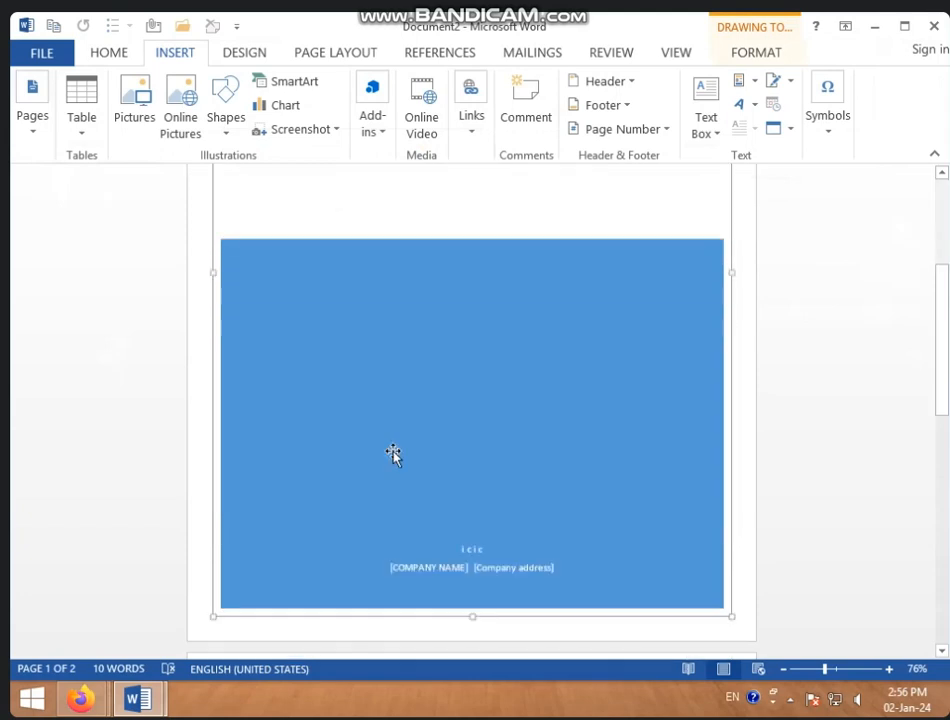
# Step: Replace the cover page with the built-in design that has a tree-lined road photo
pyautogui.click(33, 125)
pyautogui.click(26, 218)
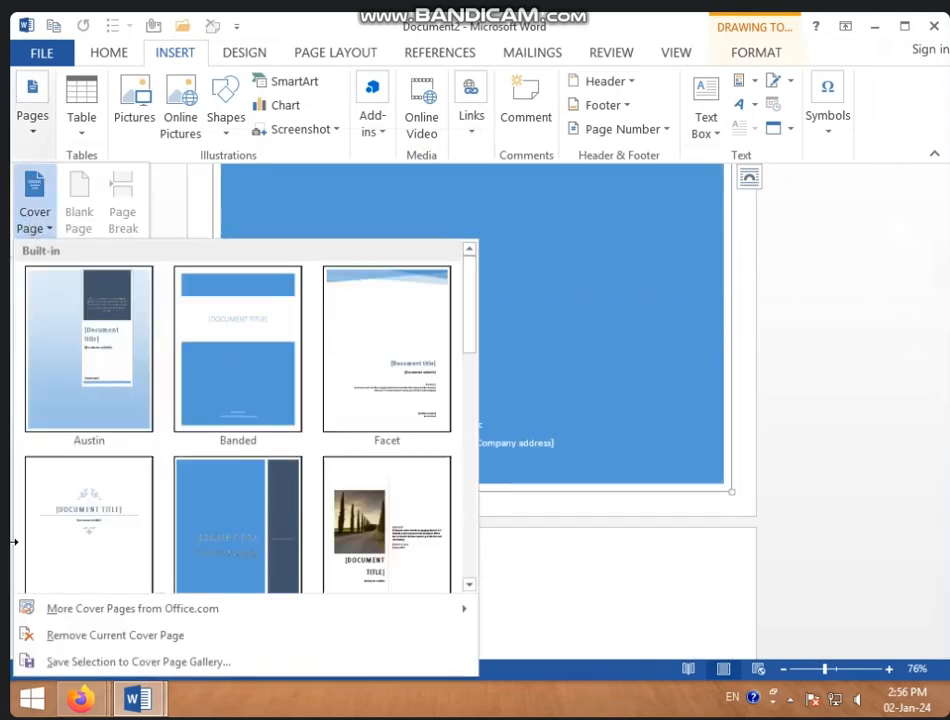
pyautogui.click(390, 525)
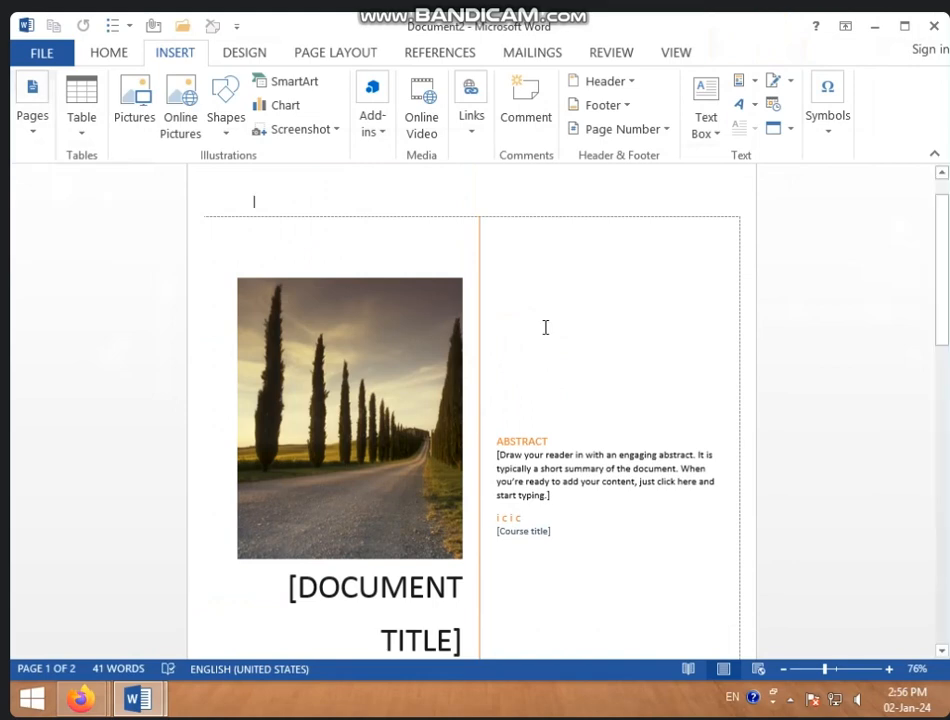
# Step: Select the cover page's outer frame and review the shape and table formatting options offered for it
pyautogui.click(556, 218)
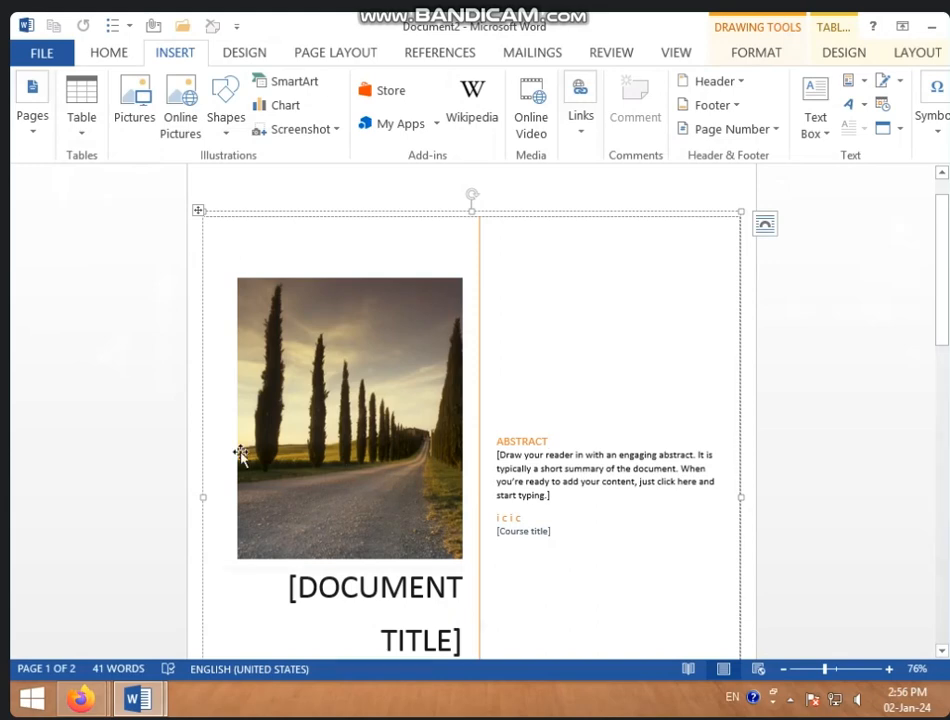
pyautogui.click(758, 57)
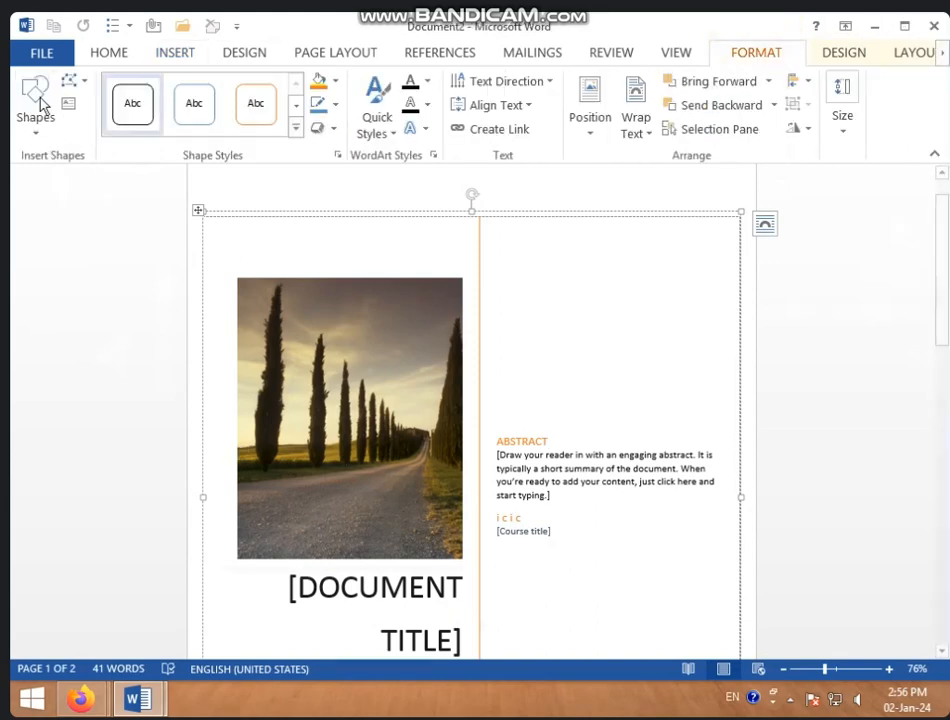
pyautogui.click(850, 58)
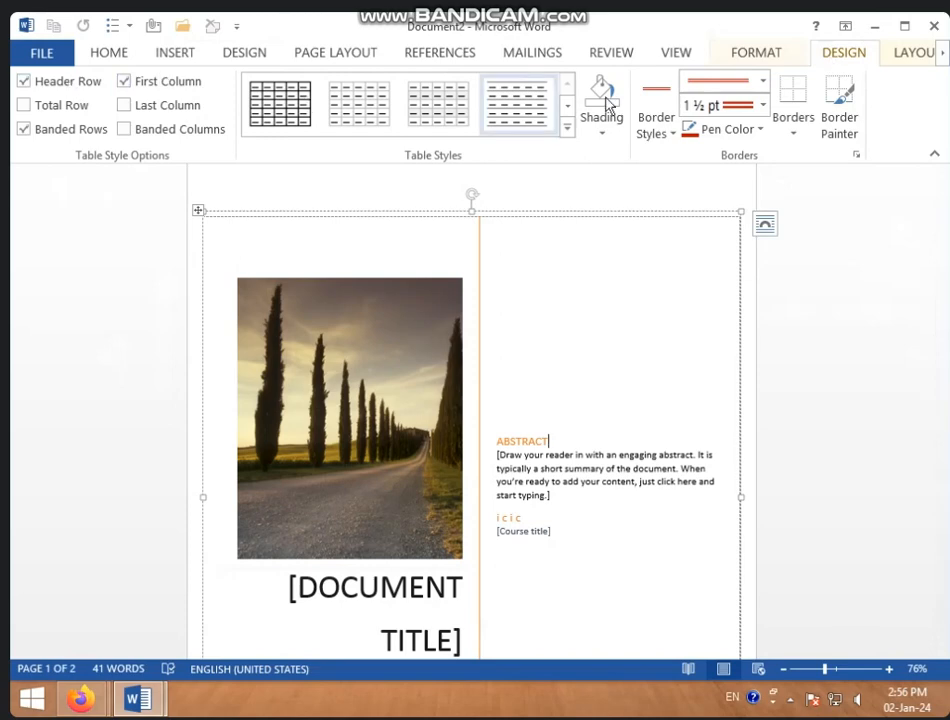
pyautogui.scroll(-6, 640, 409)
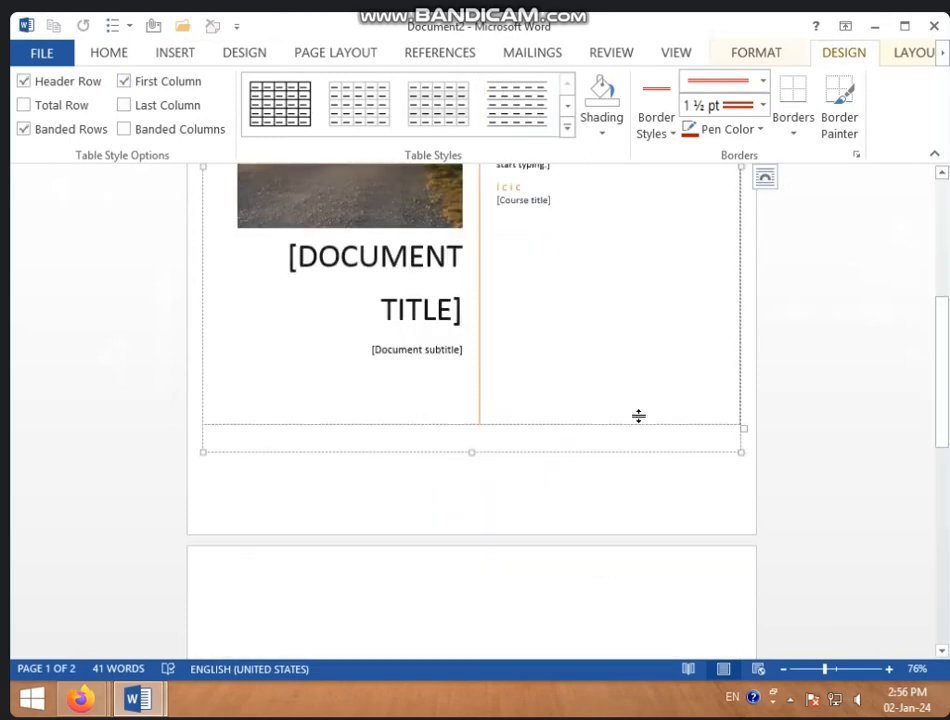
pyautogui.scroll(7, 638, 416)
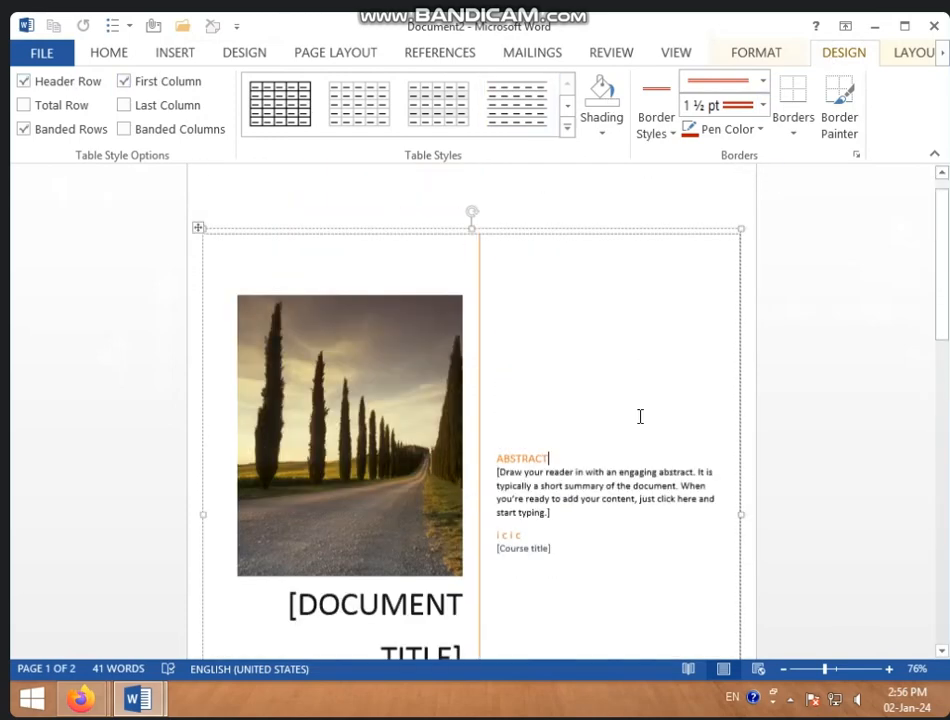
pyautogui.click(912, 53)
pyautogui.click(829, 56)
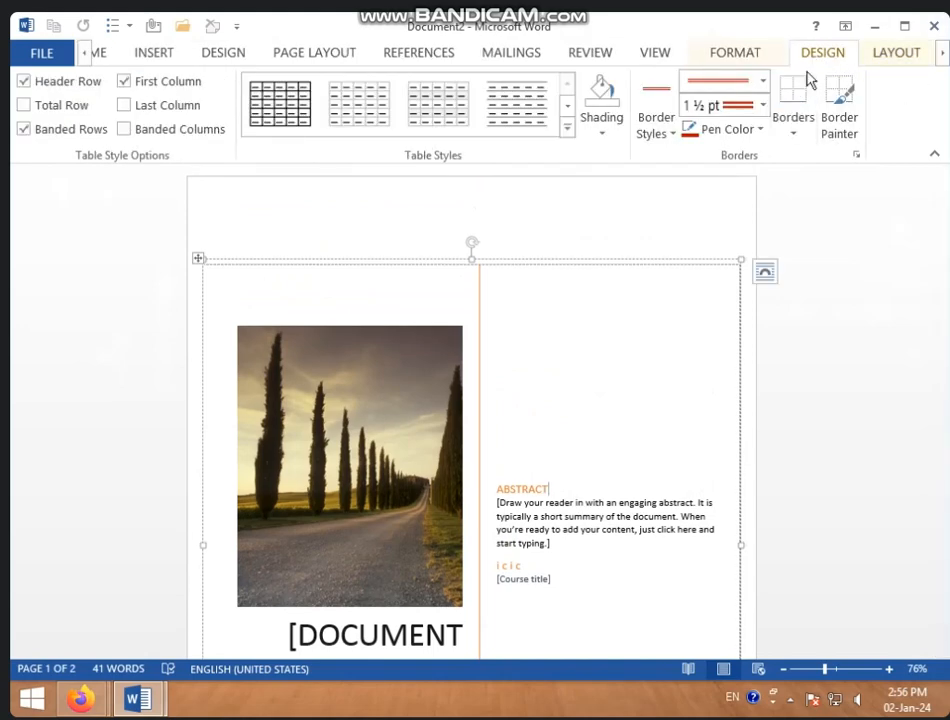
# Step: Examine the cover page's road photo, abstract placeholder, title and subtitle, and the available insert options
pyautogui.click(354, 352)
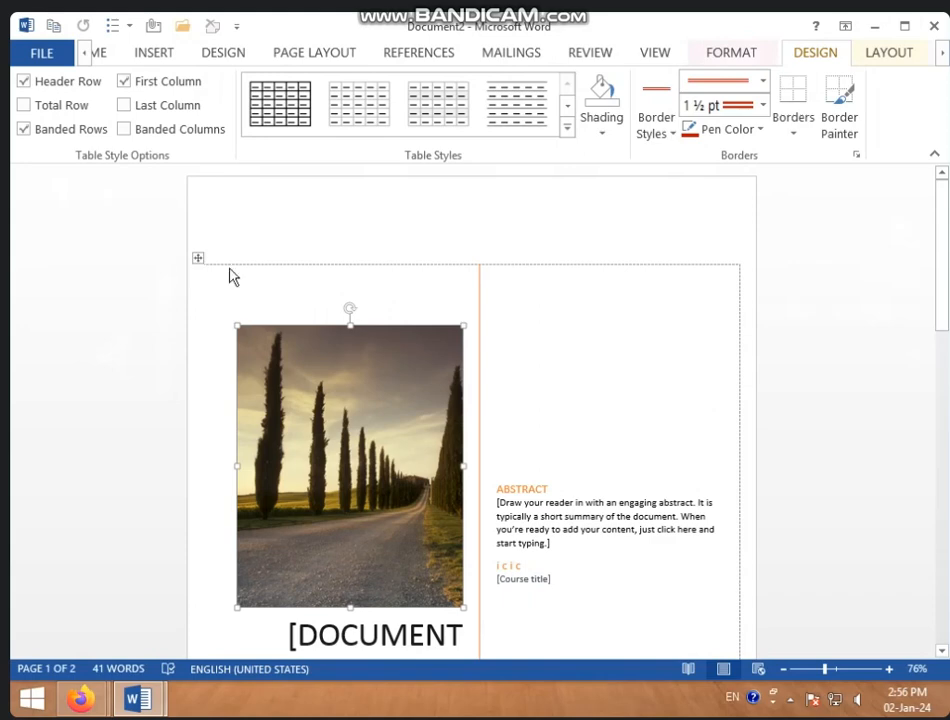
pyautogui.scroll(-5, 727, 441)
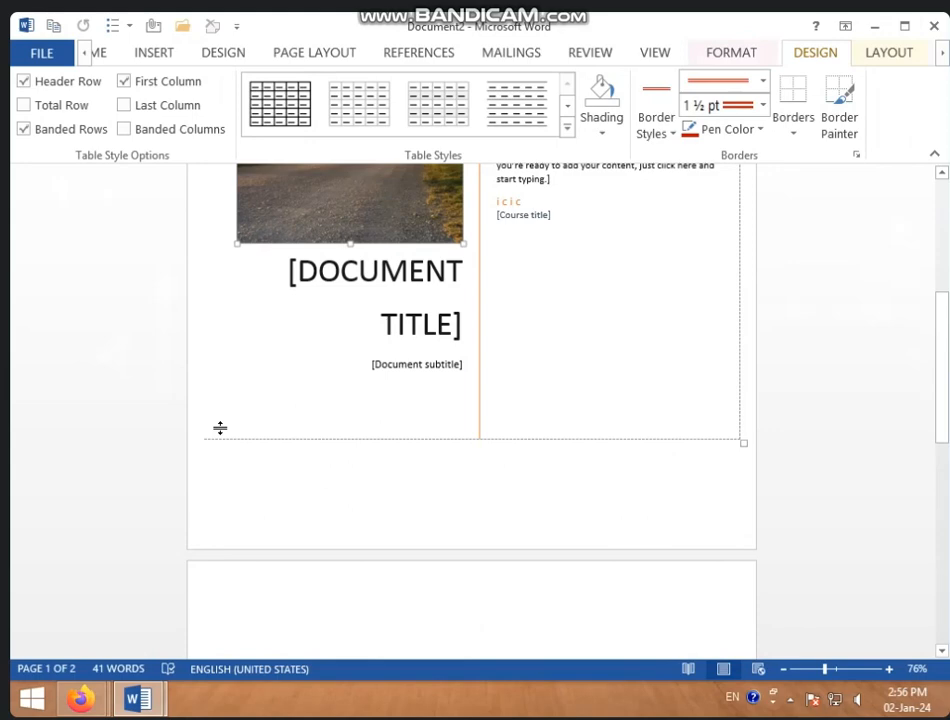
pyautogui.scroll(4, 510, 504)
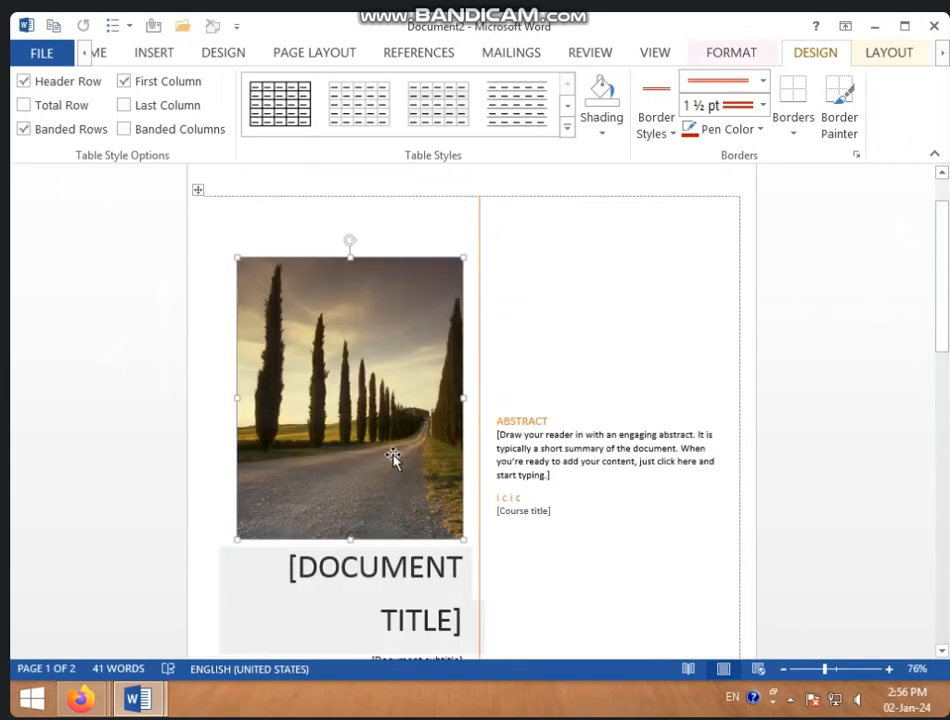
pyautogui.click(575, 355)
pyautogui.click(504, 449)
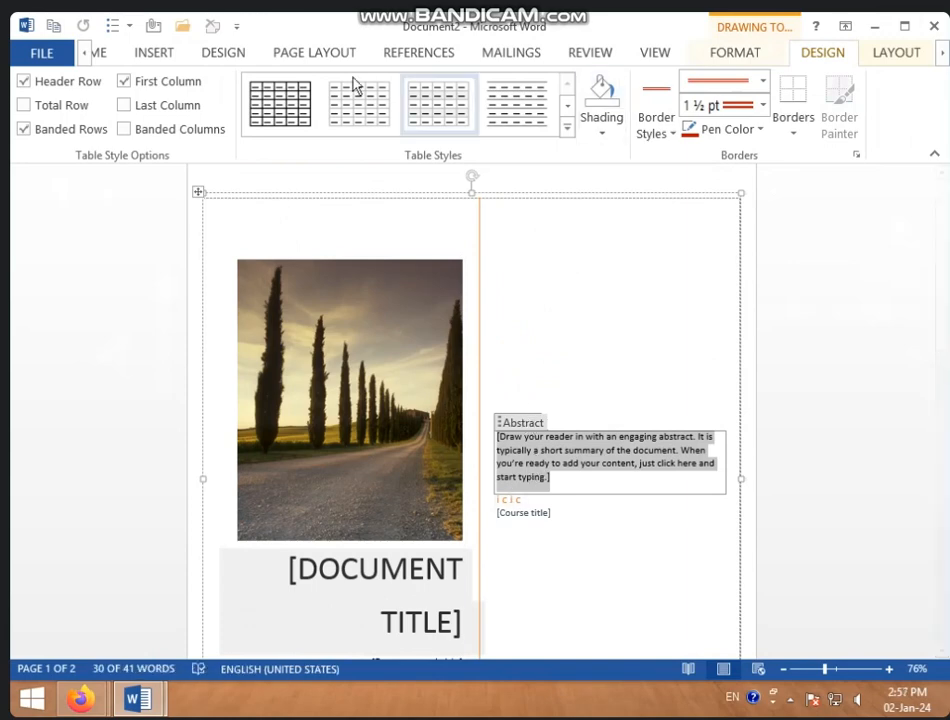
pyautogui.click(174, 58)
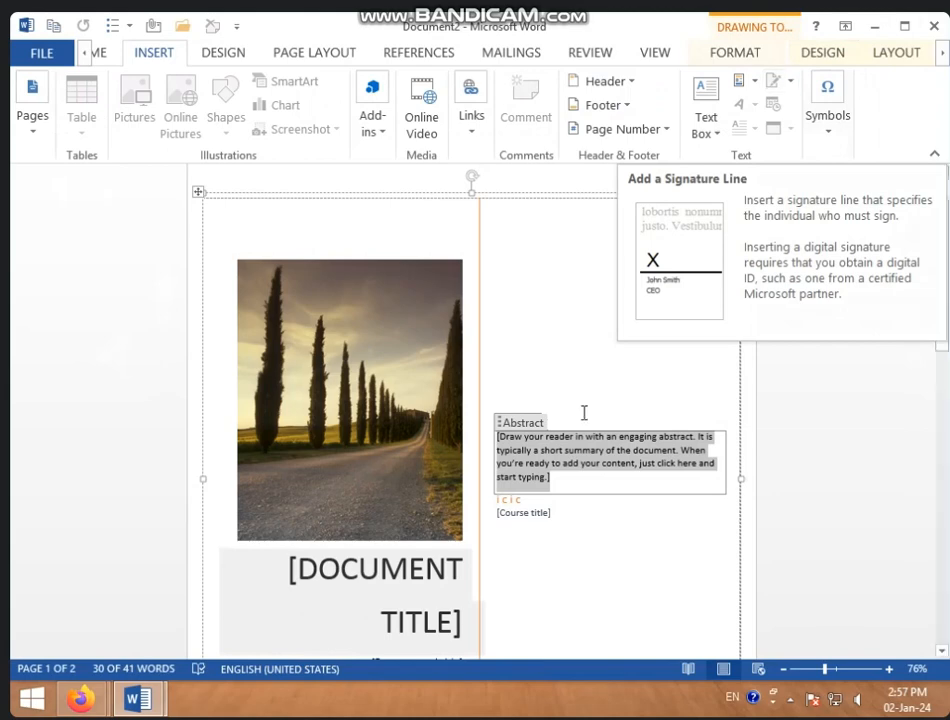
pyautogui.scroll(-3, 650, 438)
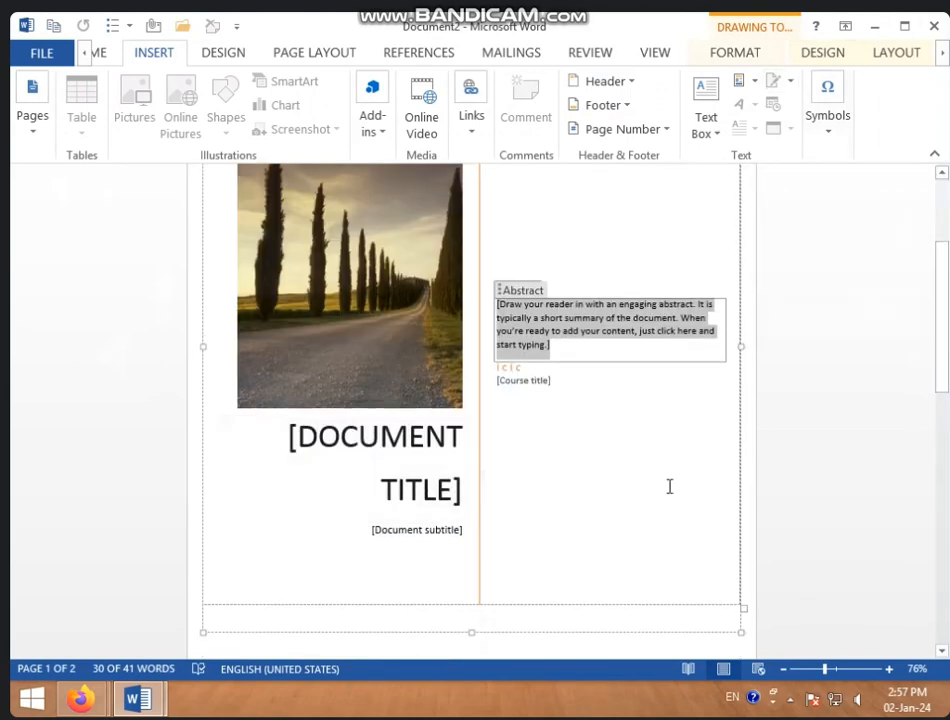
pyautogui.scroll(-2, 710, 531)
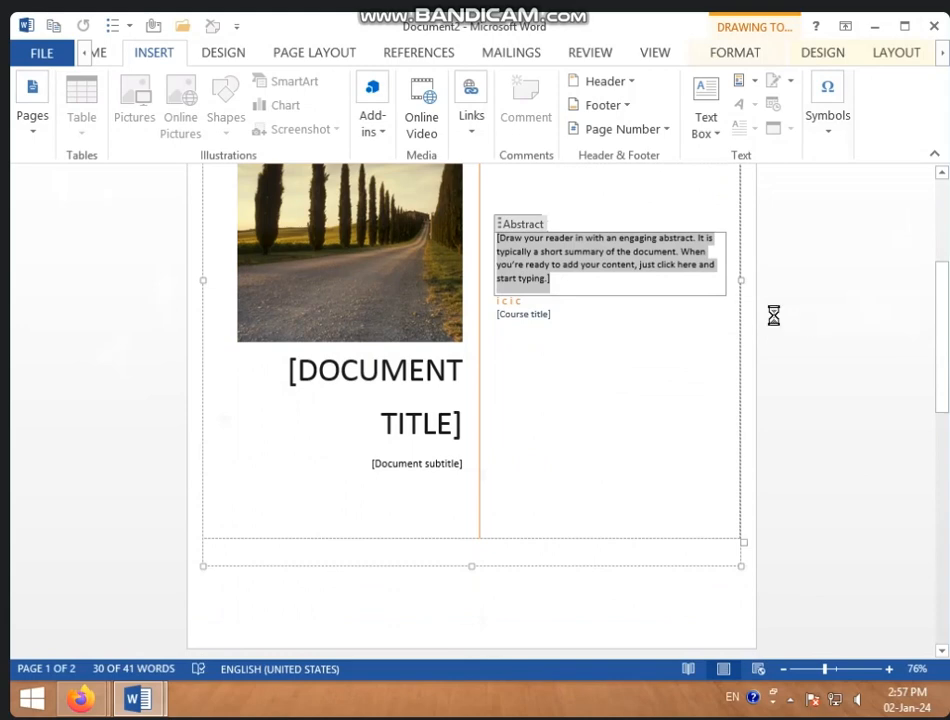
# Step: Create a new blank document and look over its built-in Confidential watermark designs
pyautogui.hotkey('ctrl', 'n')
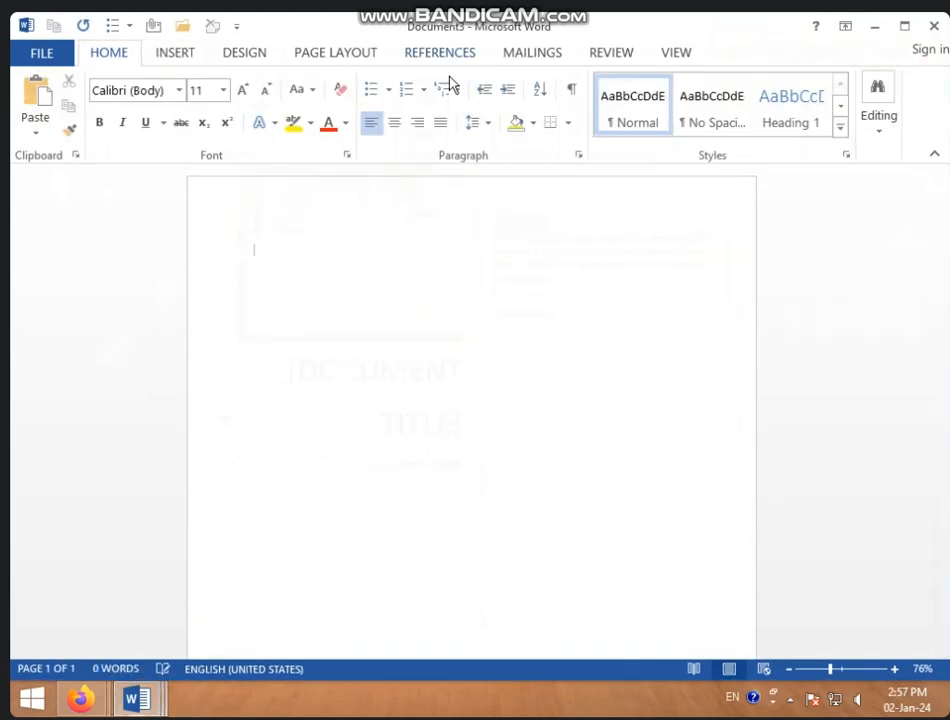
pyautogui.click(186, 54)
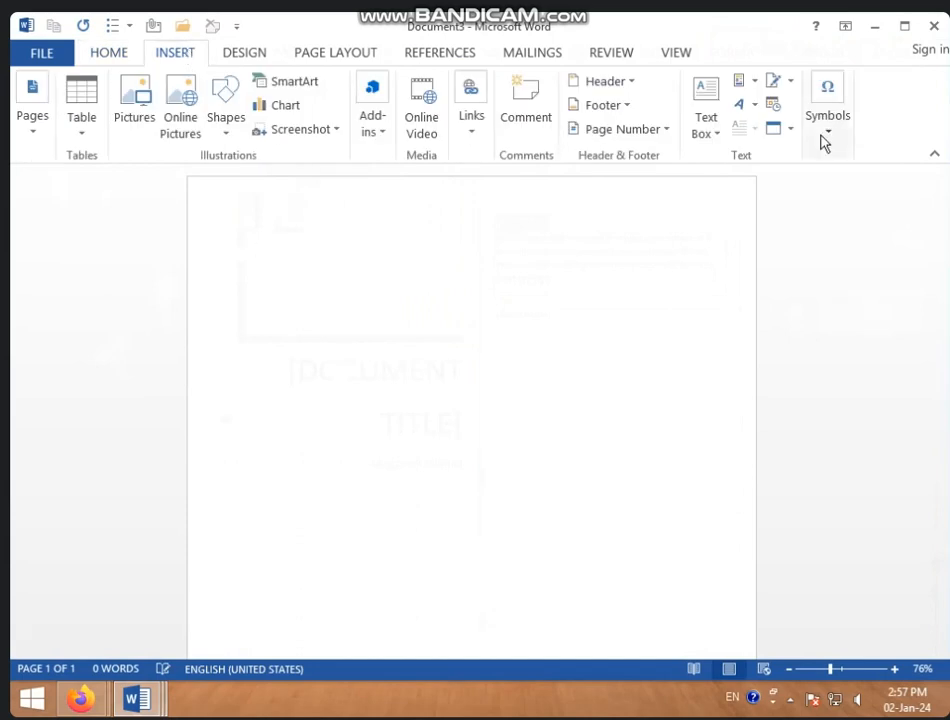
pyautogui.click(237, 53)
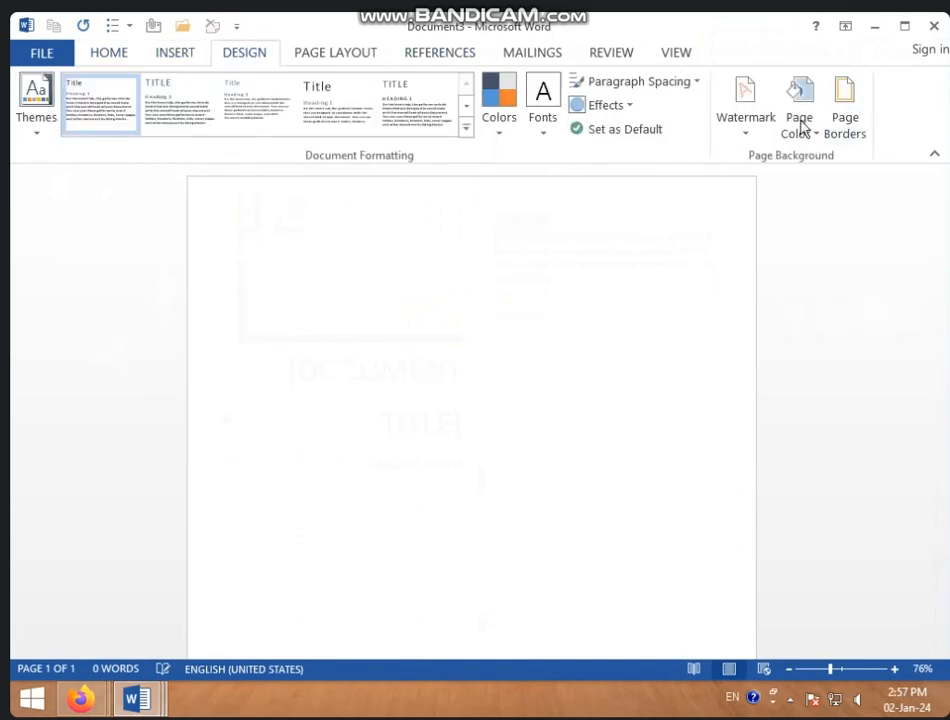
pyautogui.click(746, 128)
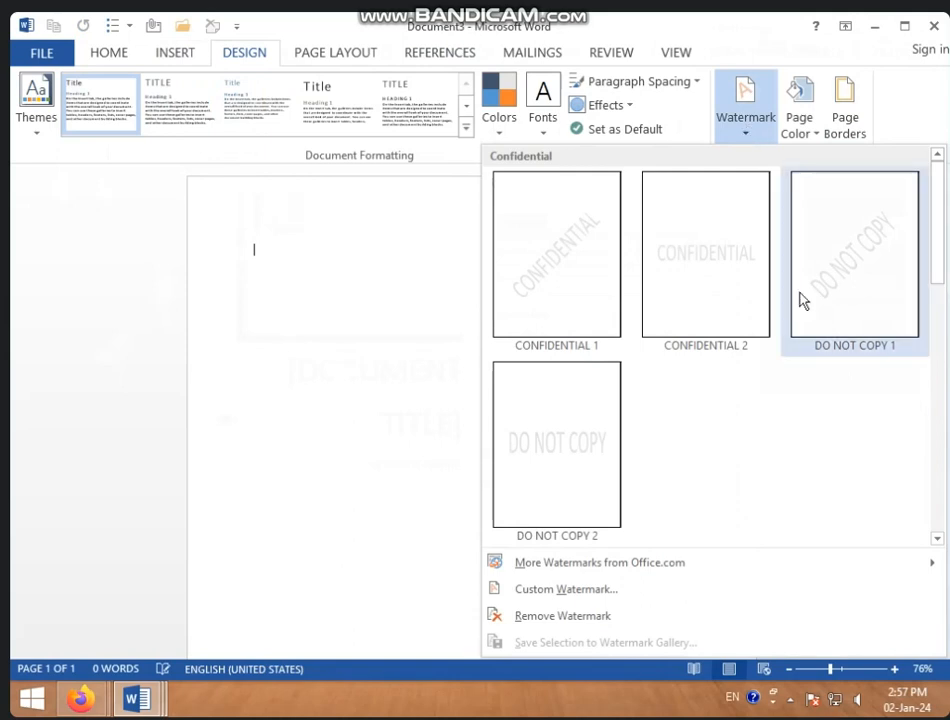
# Step: Enter the text ICIC COMPUTER CENTER on the first line of the blank page
pyautogui.click(390, 364)
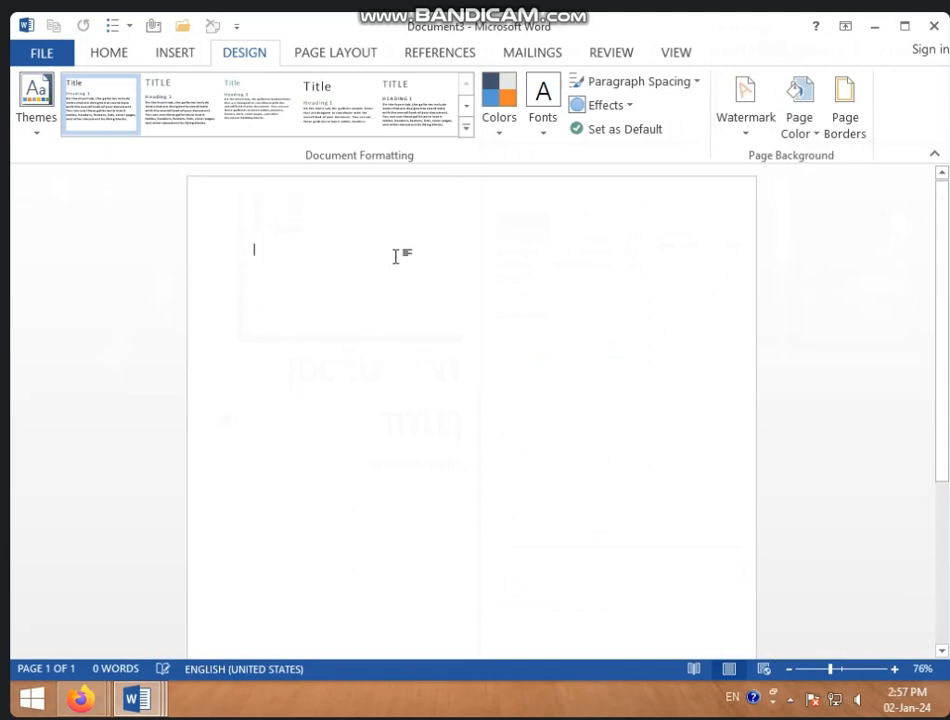
pyautogui.write('i')
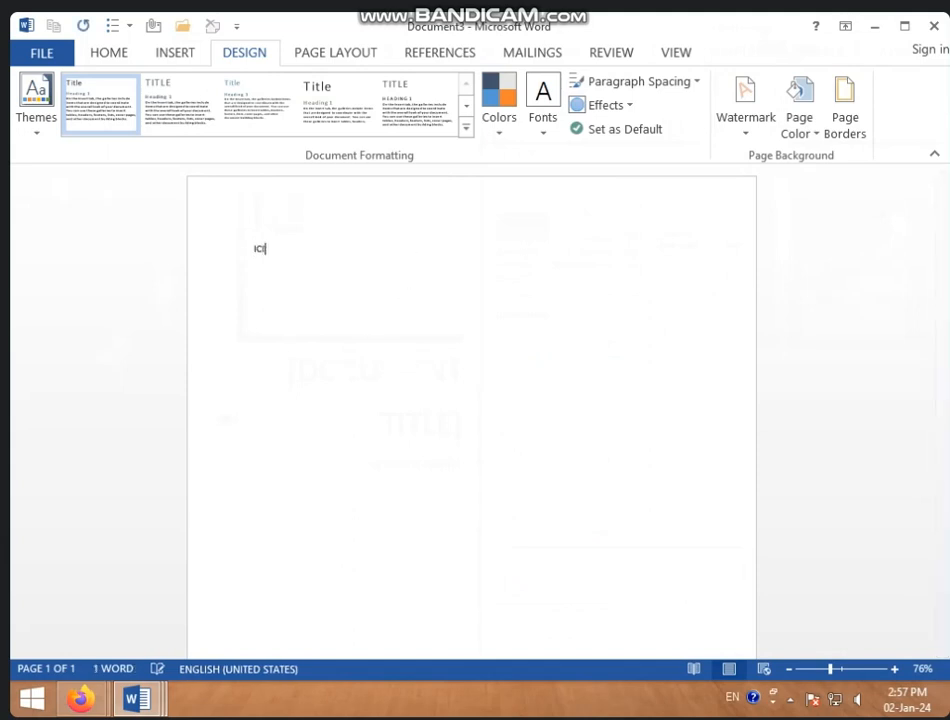
pyautogui.write('cic c')
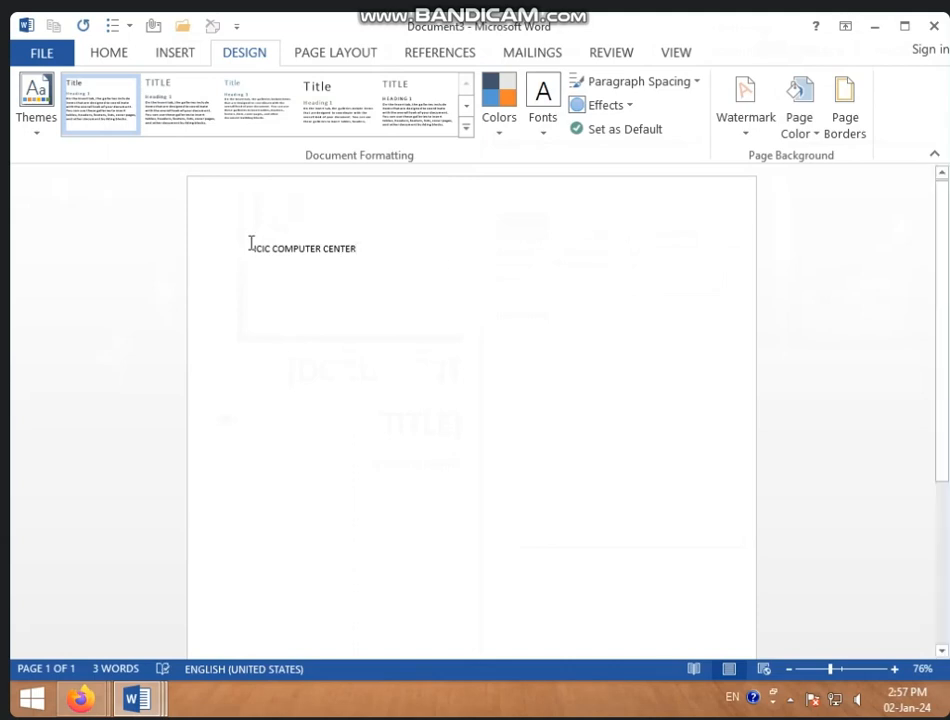
# Step: Format the ICIC COMPUTER CENTER line as red, 26 pt, bold italic text
pyautogui.moveTo(251, 245); pyautogui.dragTo(380, 254)
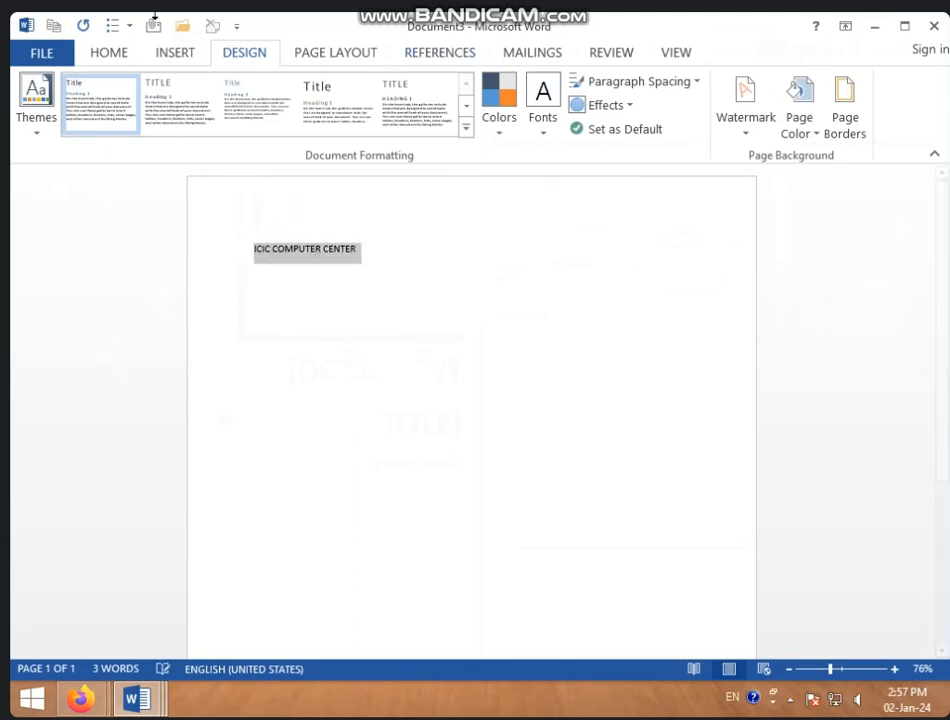
pyautogui.click(125, 56)
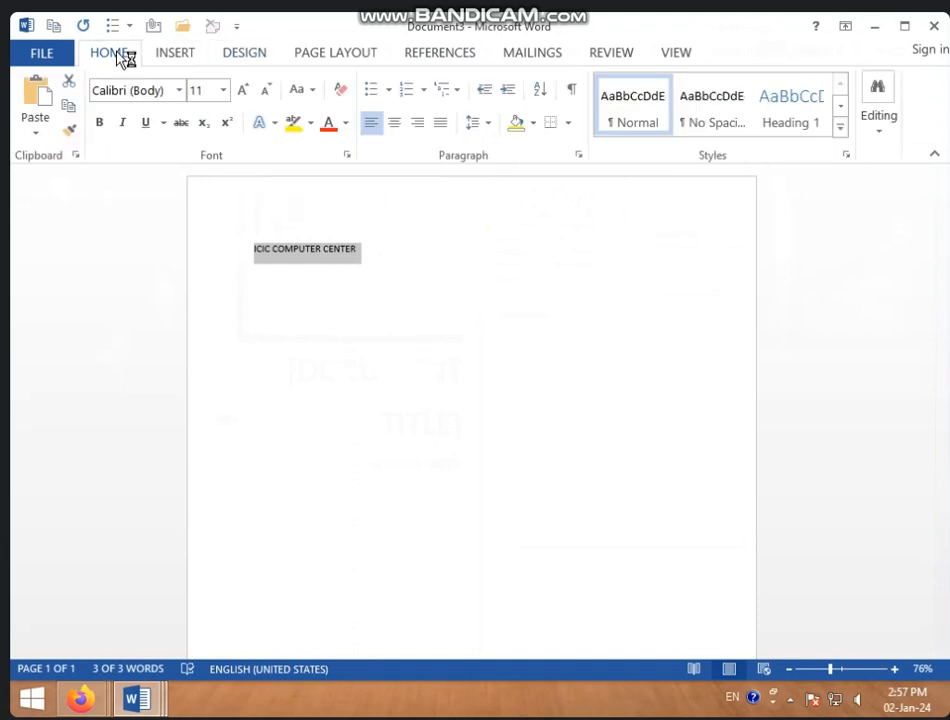
pyautogui.click(332, 127)
pyautogui.click(242, 90)
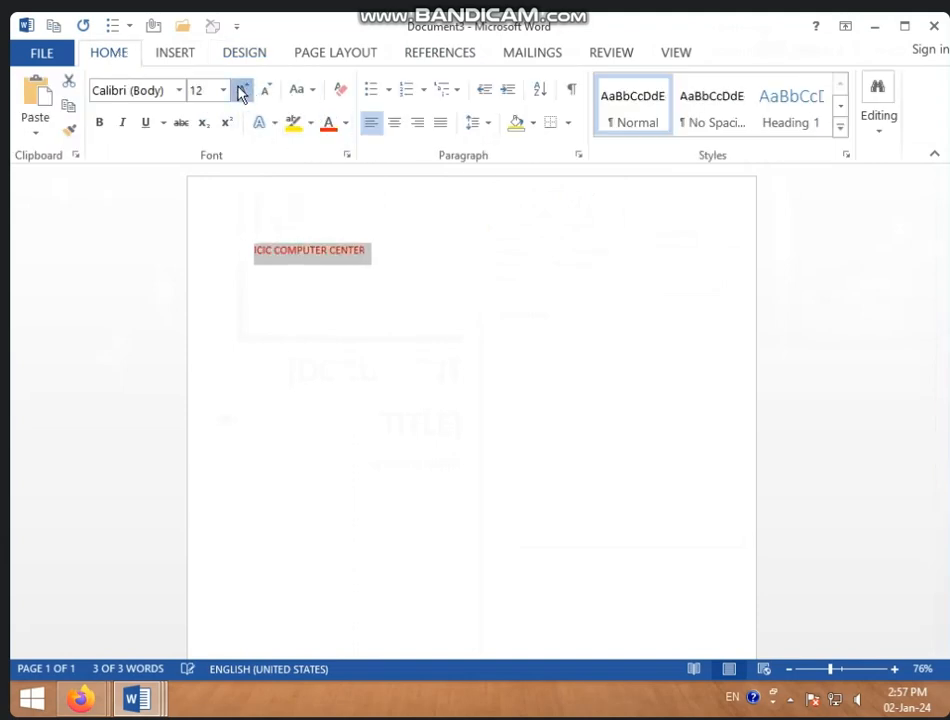
pyautogui.click(242, 90)
pyautogui.click(242, 90)
pyautogui.click(242, 90)
pyautogui.click(242, 90)
pyautogui.click(242, 90)
pyautogui.click(242, 90)
pyautogui.click(242, 90)
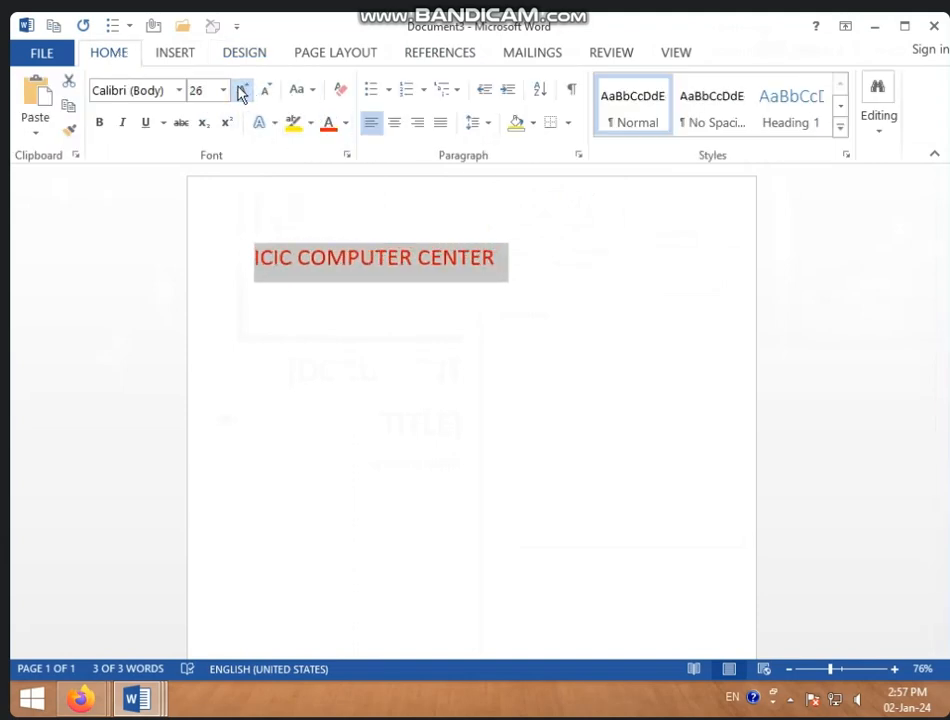
pyautogui.click(101, 124)
pyautogui.click(122, 123)
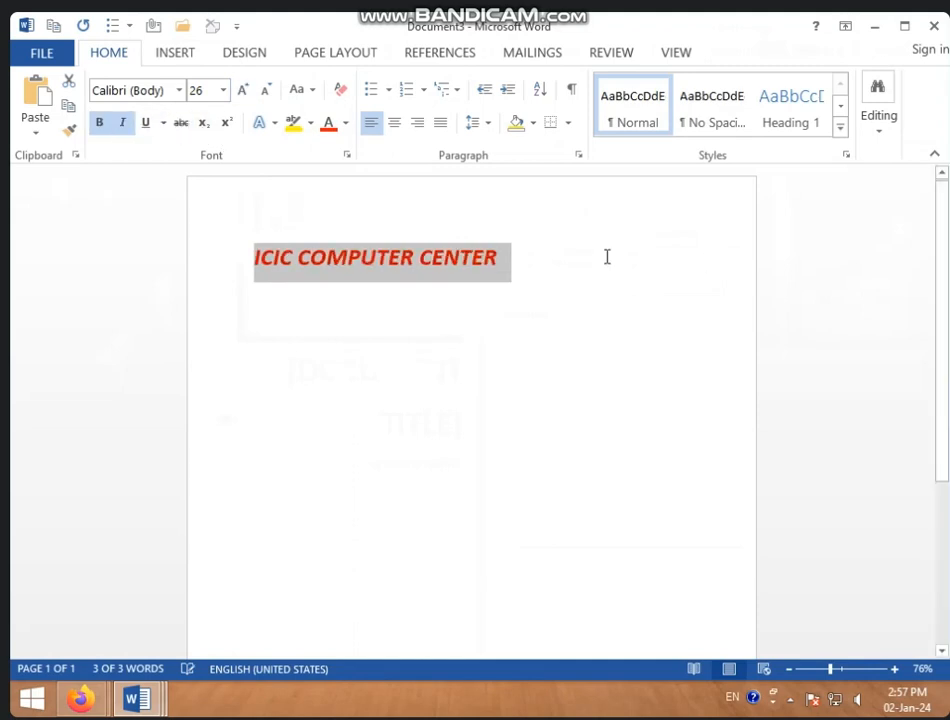
pyautogui.click(320, 356)
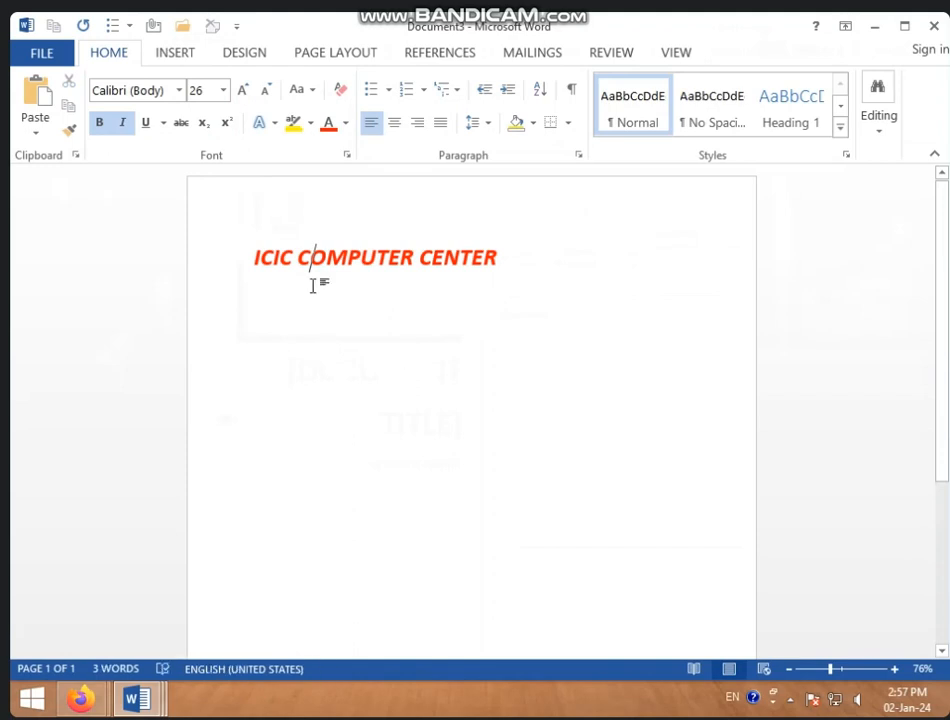
# Step: Save the ICIC COMPUTER CENTER text to the Watermarks gallery as ICIC COMPUTER in the Confidential category
pyautogui.moveTo(252, 258); pyautogui.dragTo(545, 276)
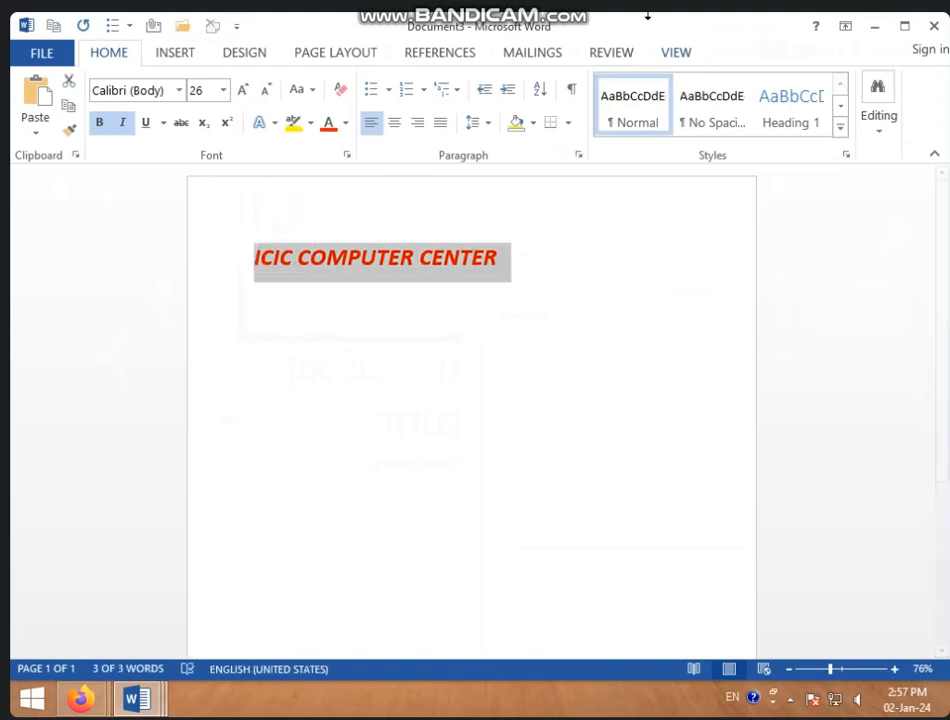
pyautogui.click(162, 55)
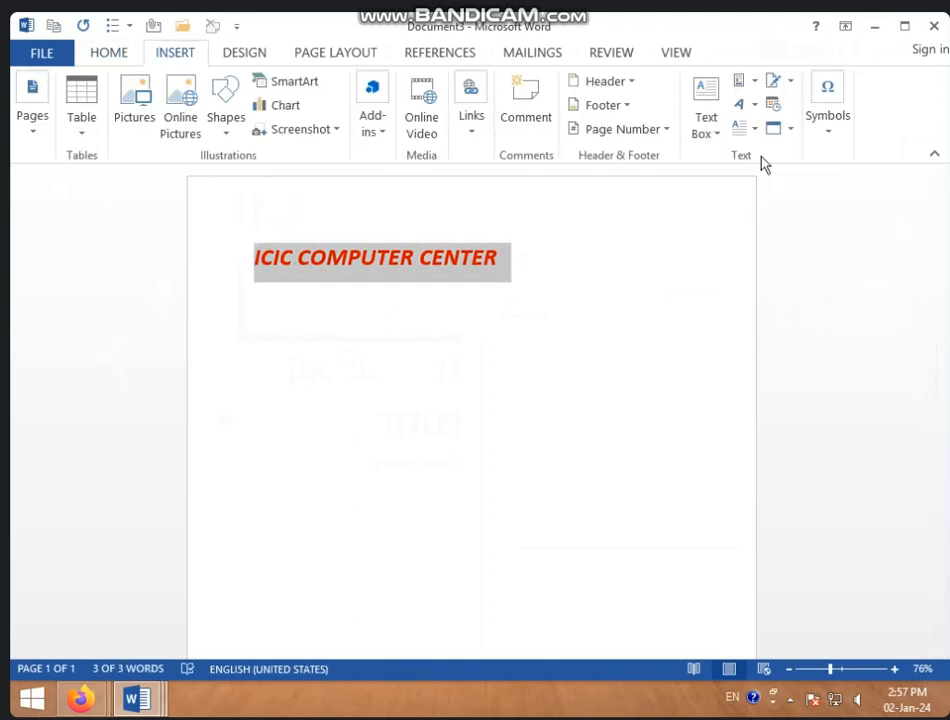
pyautogui.click(246, 55)
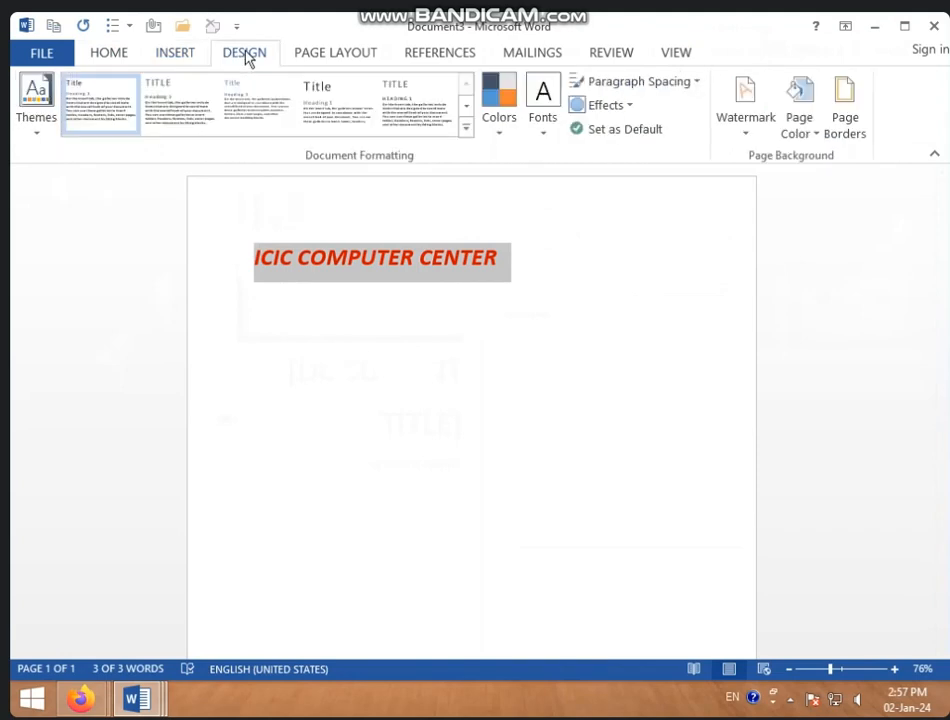
pyautogui.click(741, 124)
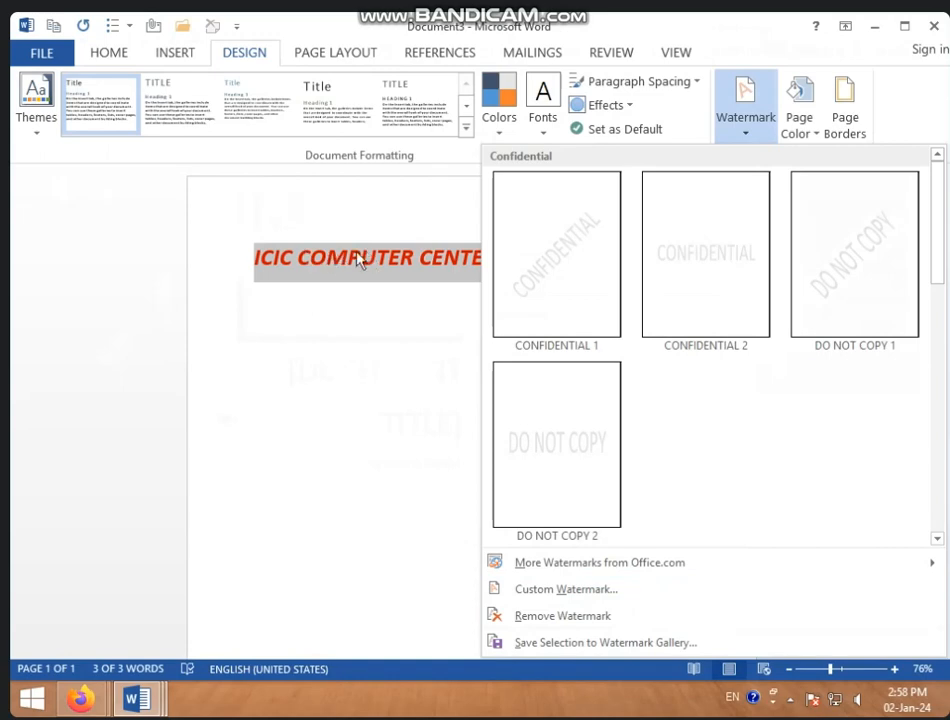
pyautogui.click(558, 645)
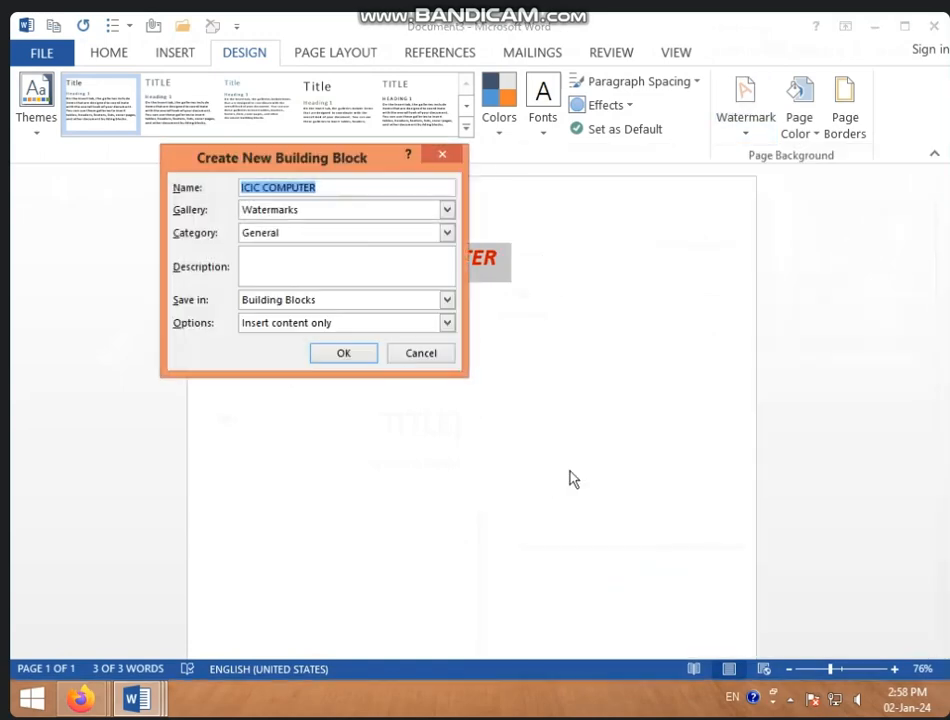
pyautogui.click(363, 187)
pyautogui.click(371, 209)
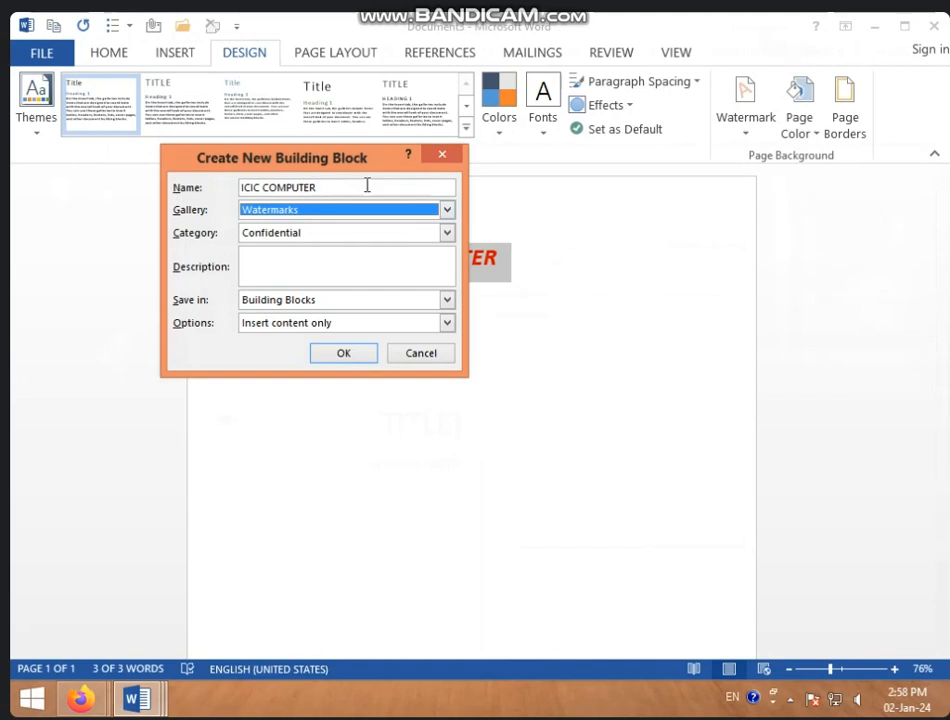
pyautogui.moveTo(367, 187); pyautogui.dragTo(296, 333)
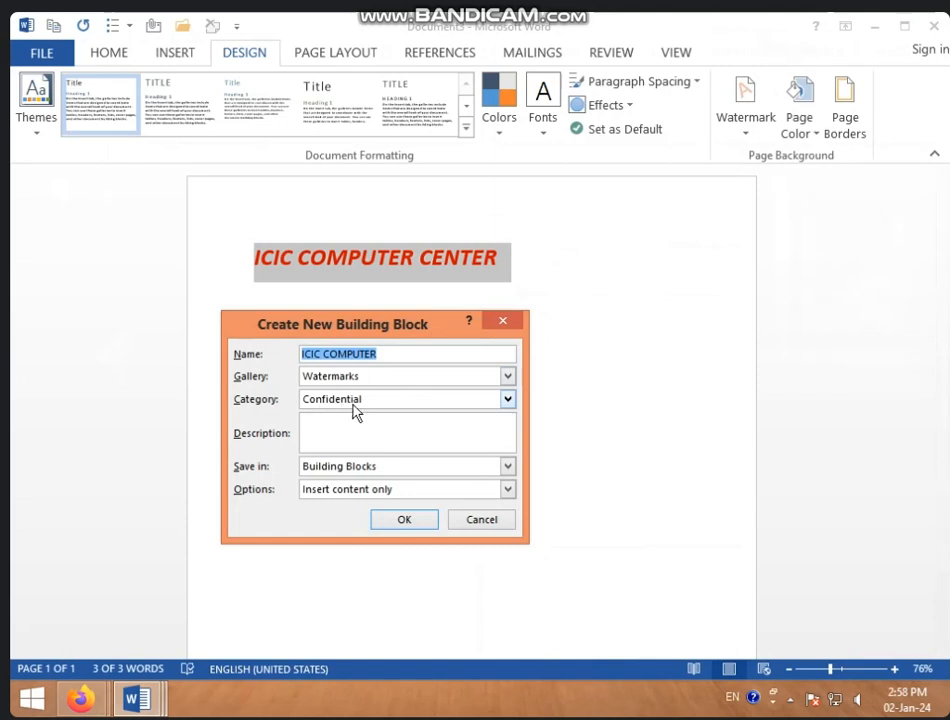
pyautogui.click(394, 518)
# Step: Deselect the text and apply the saved ICIC COMPUTER watermark to the document
pyautogui.click(464, 311)
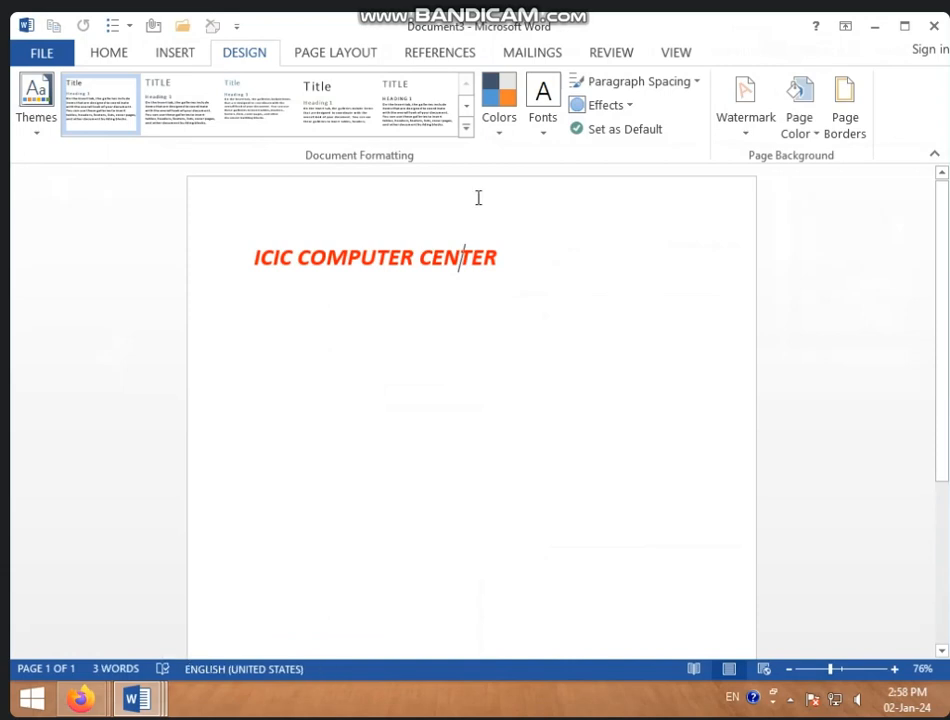
pyautogui.click(752, 138)
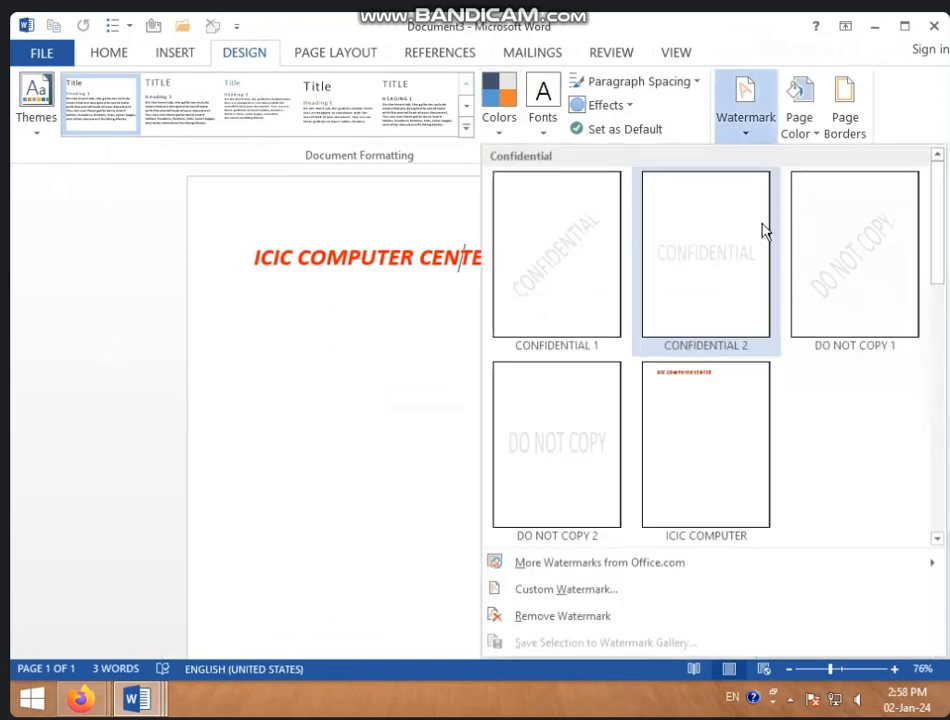
pyautogui.click(689, 441)
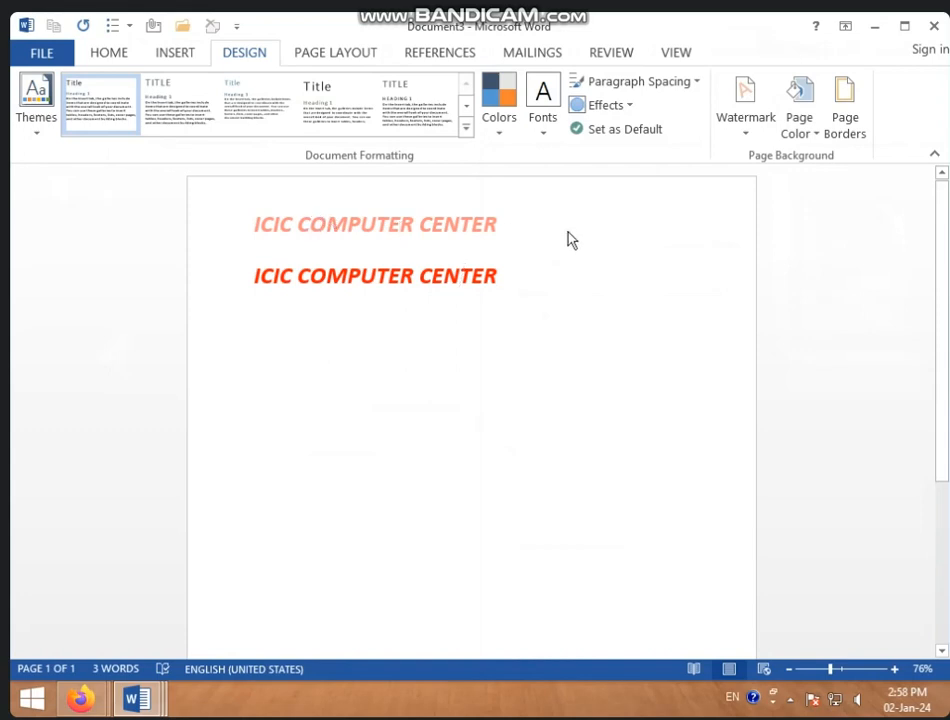
# Step: Insert six page breaks after the ICIC COMPUTER CENTER line to extend the document to seven pages
pyautogui.click(492, 268)
pyautogui.hotkey('ctrl', 'Return')
pyautogui.hotkey('ctrl', 'Return')
pyautogui.hotkey('ctrl', 'Return')
pyautogui.hotkey('ctrl', 'Return')
pyautogui.hotkey('ctrl', 'Return')
pyautogui.hotkey('ctrl', 'Return')
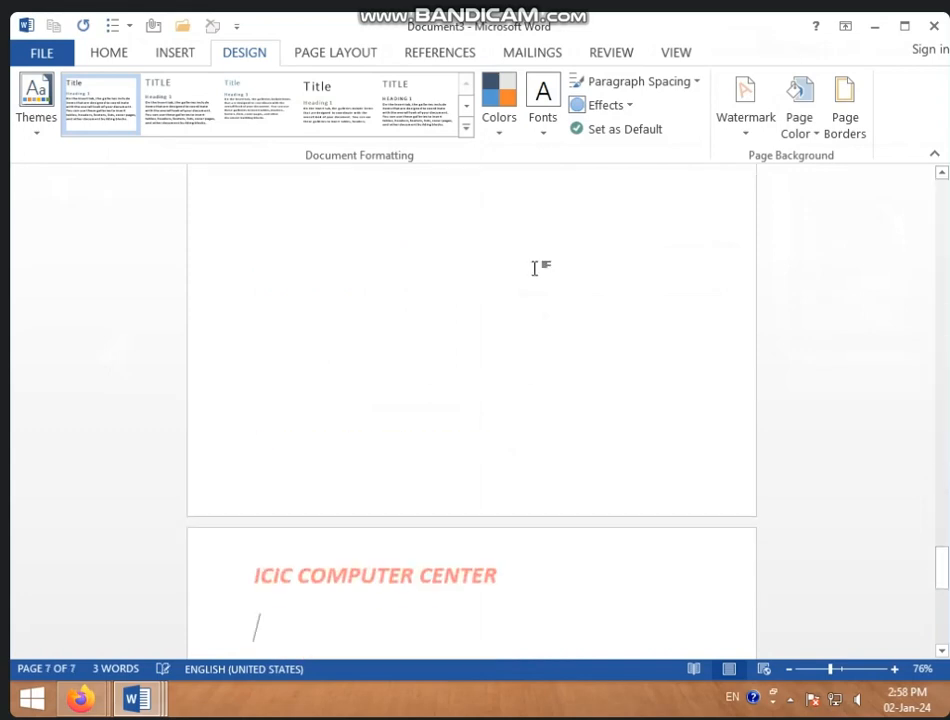
# Step: Open the header on page 7 to examine the repeated watermark text, and close the header view
pyautogui.doubleClick(390, 574)
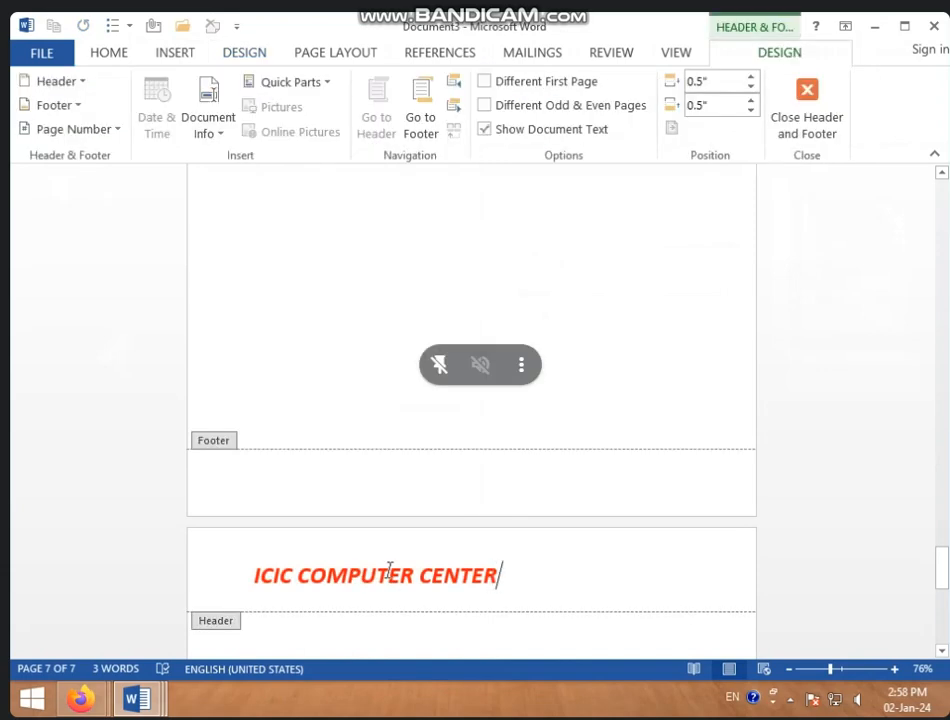
pyautogui.scroll(15, 390, 573)
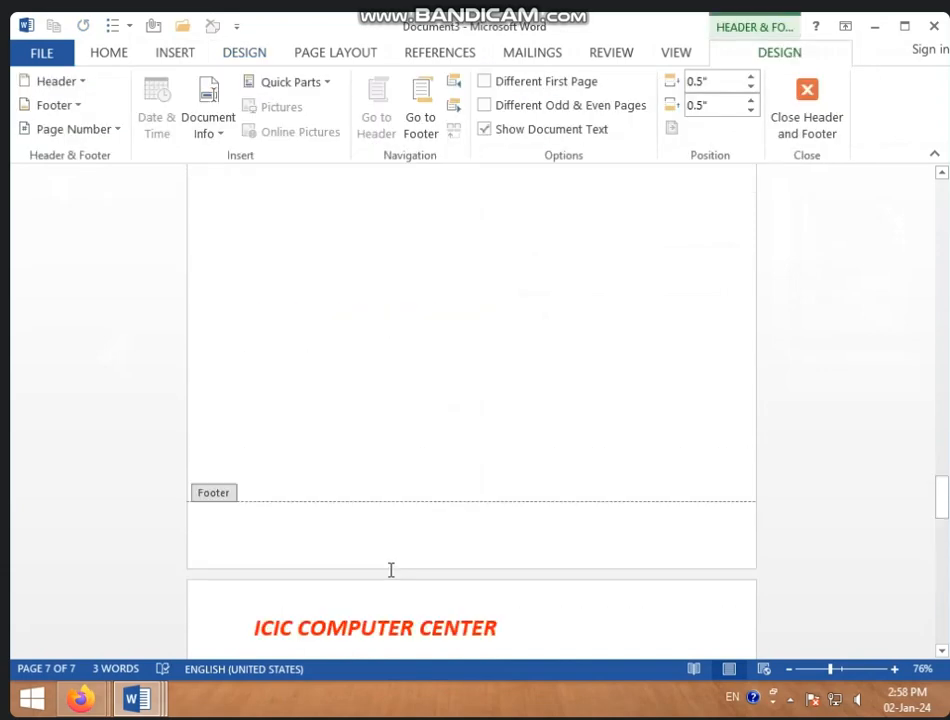
pyautogui.click(805, 97)
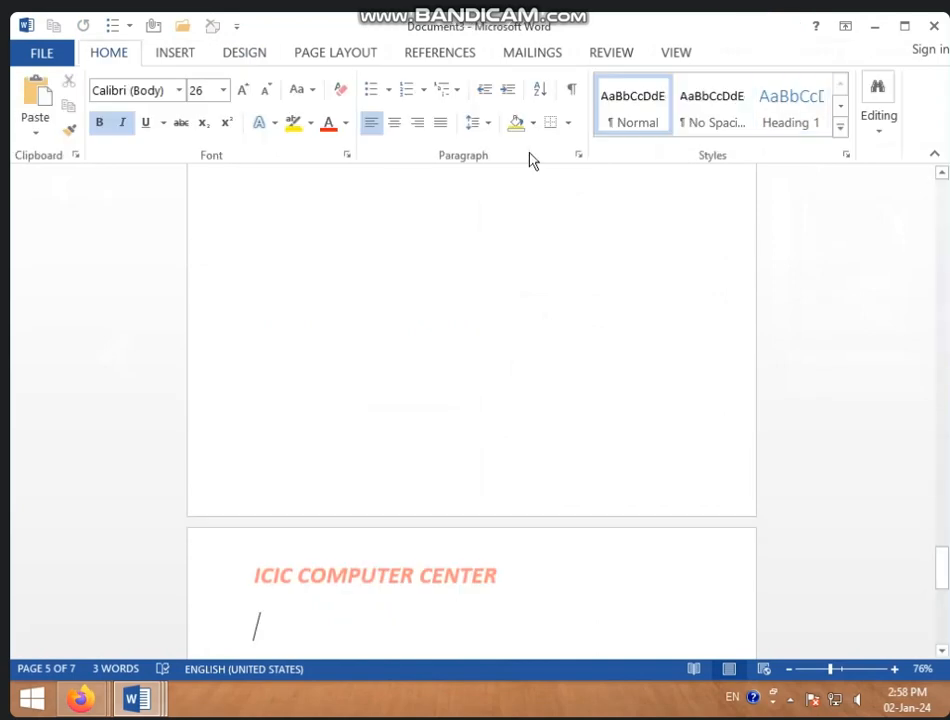
# Step: Look over the watermark gallery and its save option with no text selected
pyautogui.click(305, 60)
pyautogui.click(230, 56)
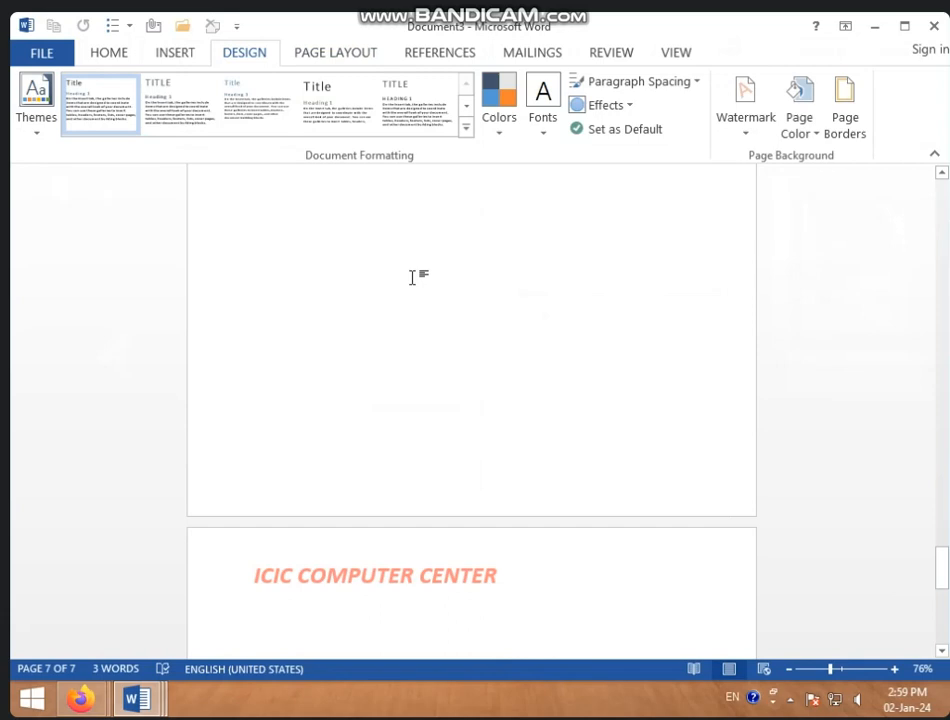
pyautogui.scroll(-4, 500, 310)
pyautogui.click(757, 140)
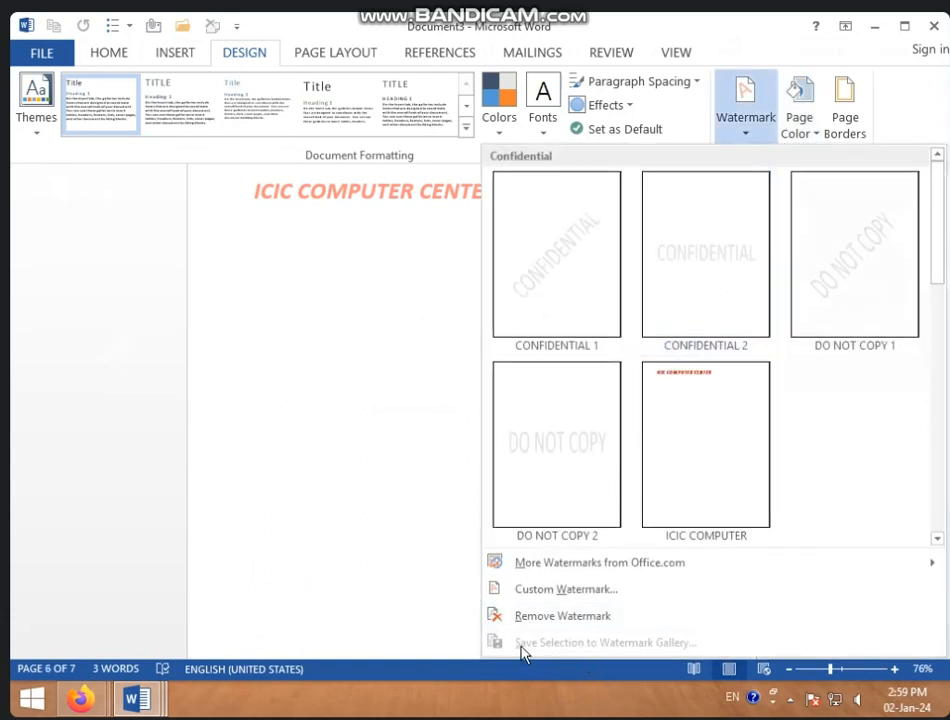
pyautogui.click(376, 402)
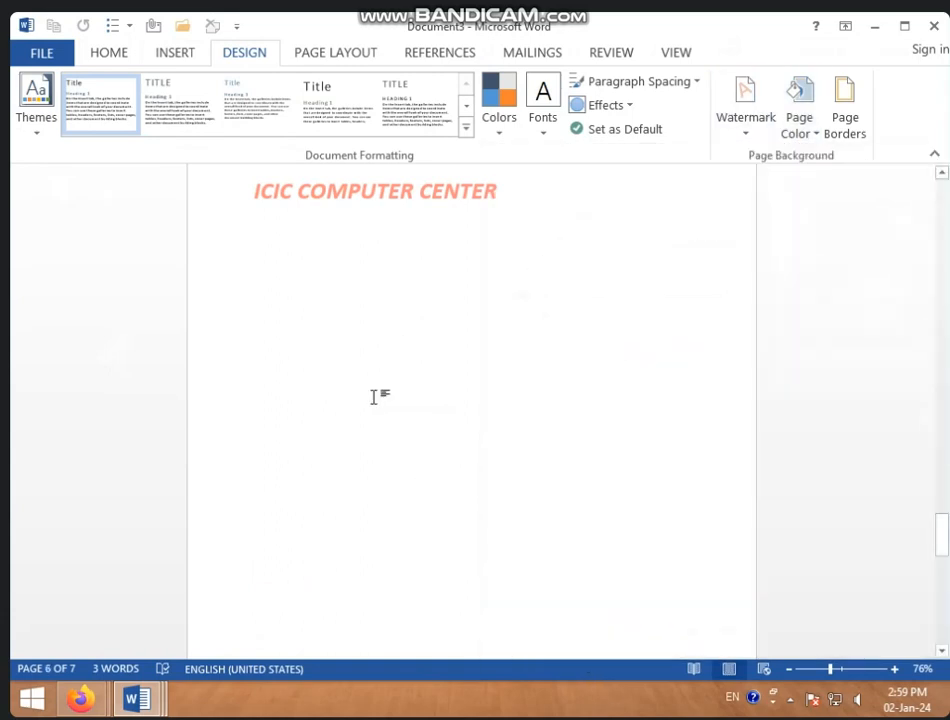
# Step: Enter the sample text ,N,M,MM,N, on page 7, select it and check the watermark gallery's save option
pyautogui.scroll(4, 373, 397)
pyautogui.write(',N,M,MM,N,')
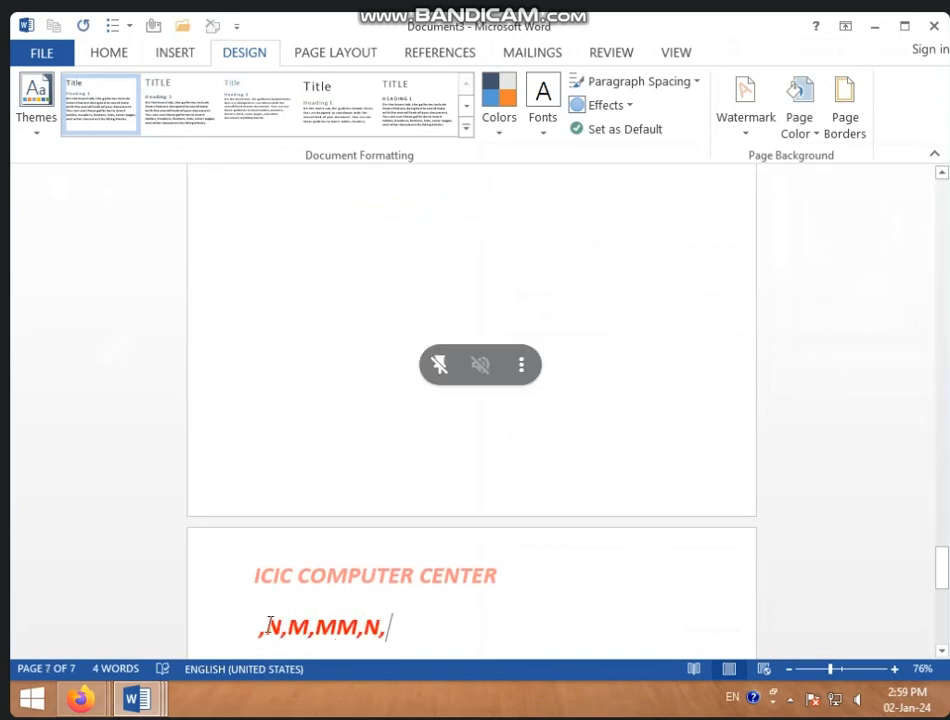
pyautogui.moveTo(262, 627); pyautogui.dragTo(539, 629)
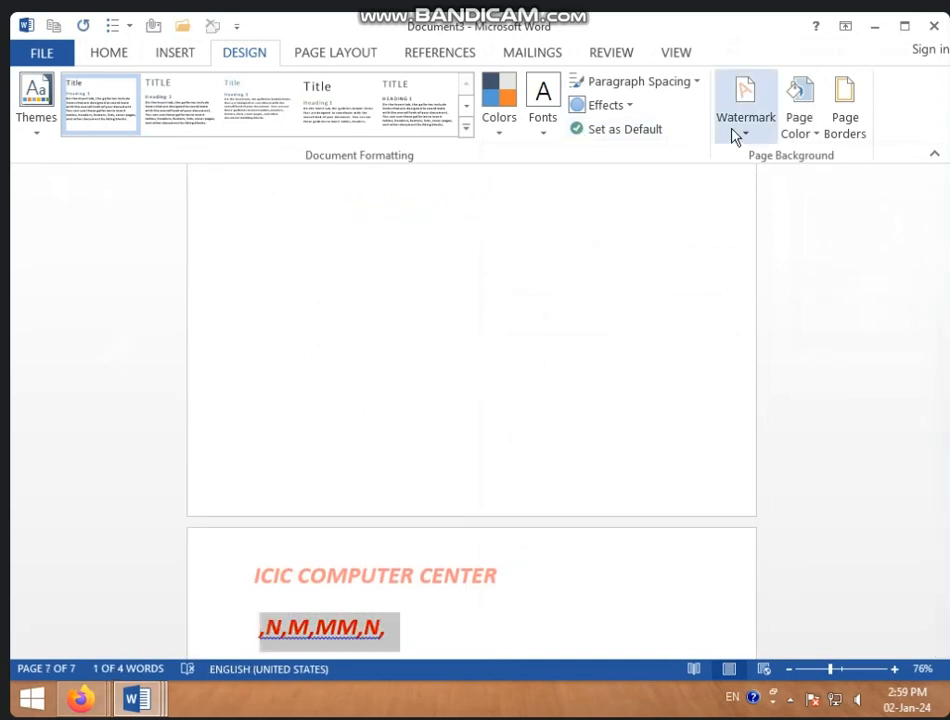
pyautogui.click(745, 121)
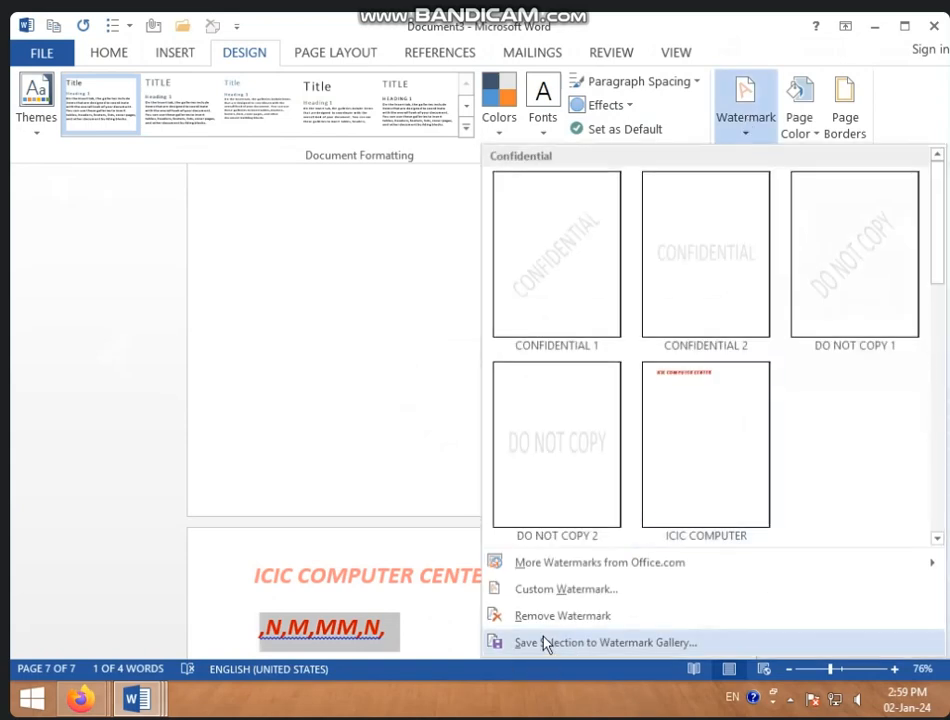
pyautogui.click(378, 279)
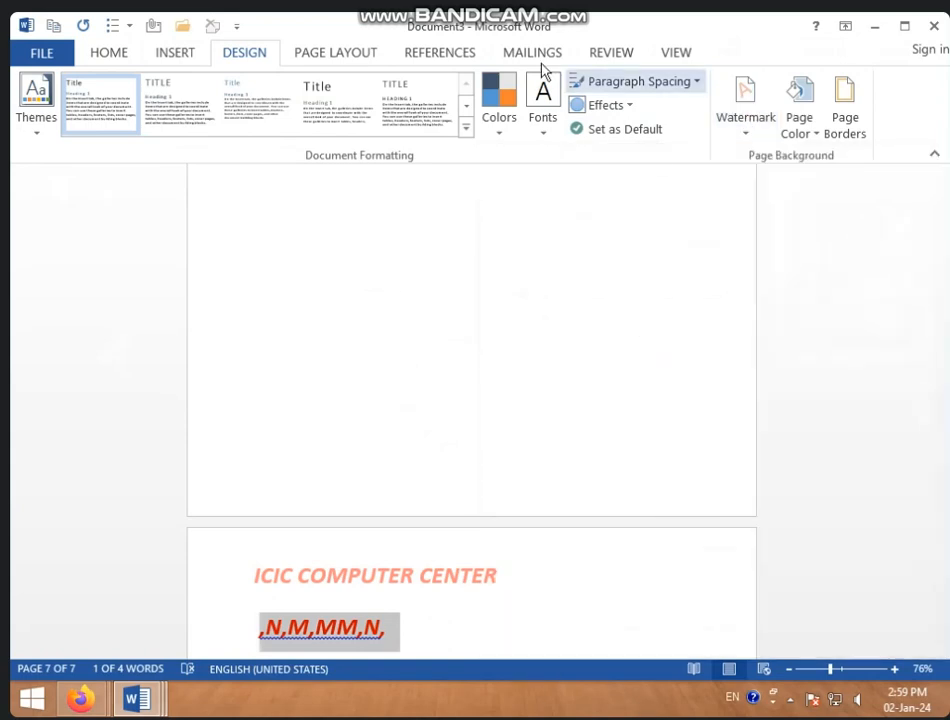
# Step: Look over the Quick Parts options for saving the selected sample text
pyautogui.click(175, 55)
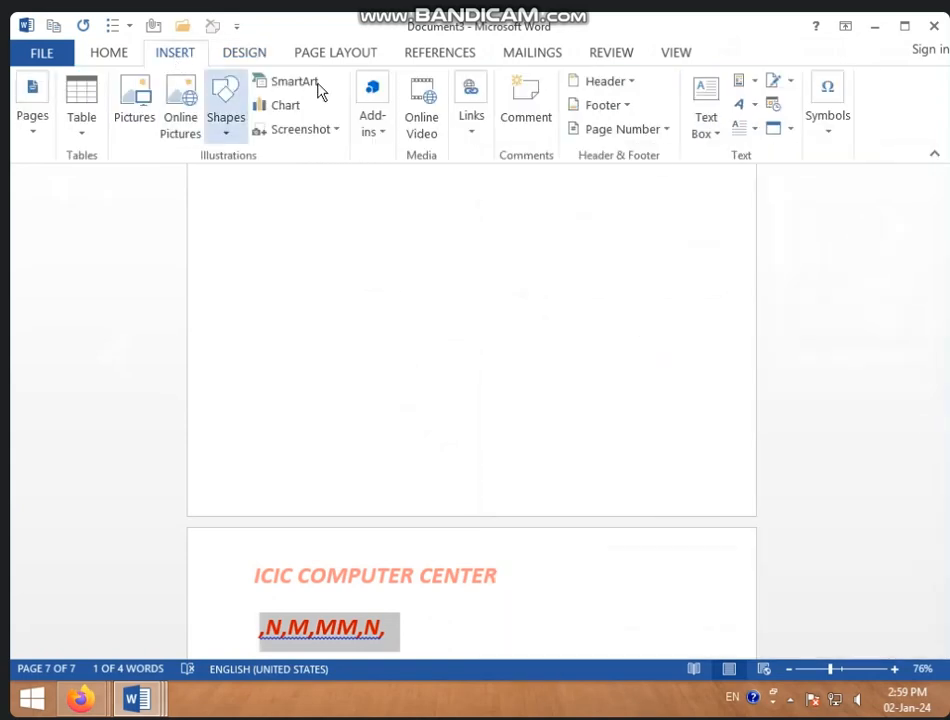
pyautogui.click(755, 83)
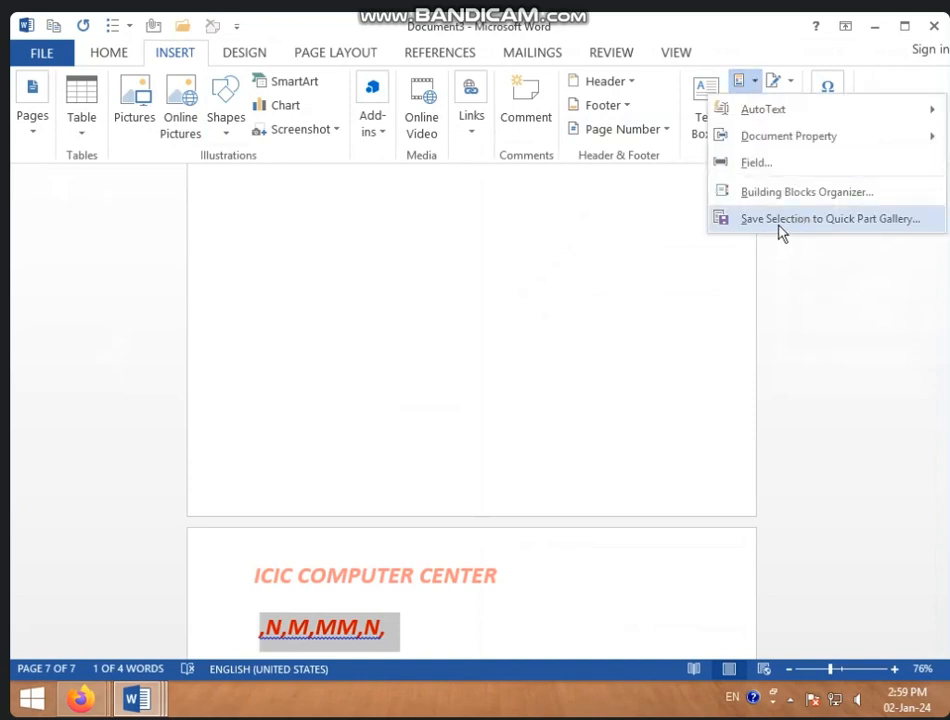
pyautogui.click(464, 641)
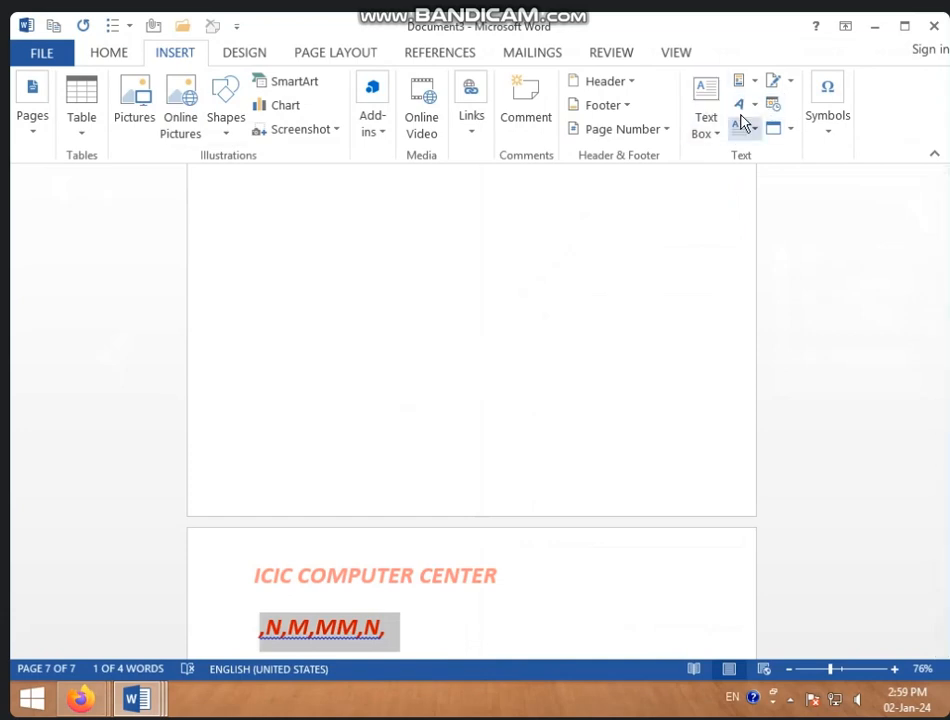
pyautogui.click(752, 82)
pyautogui.click(489, 531)
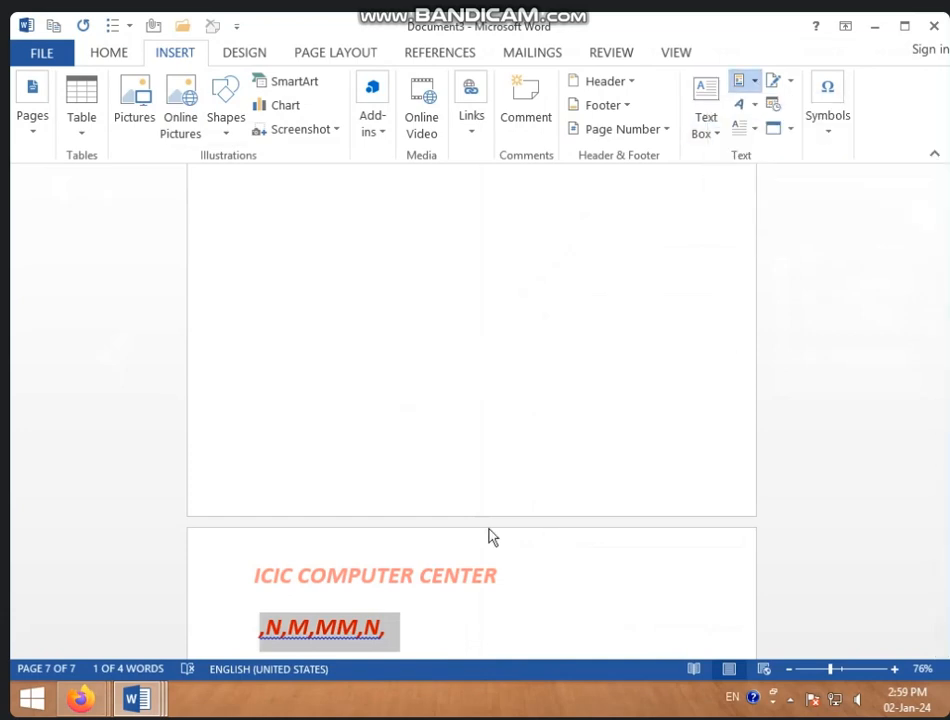
# Step: Deselect the sample text and look over the entries in the AutoText gallery
pyautogui.click(467, 622)
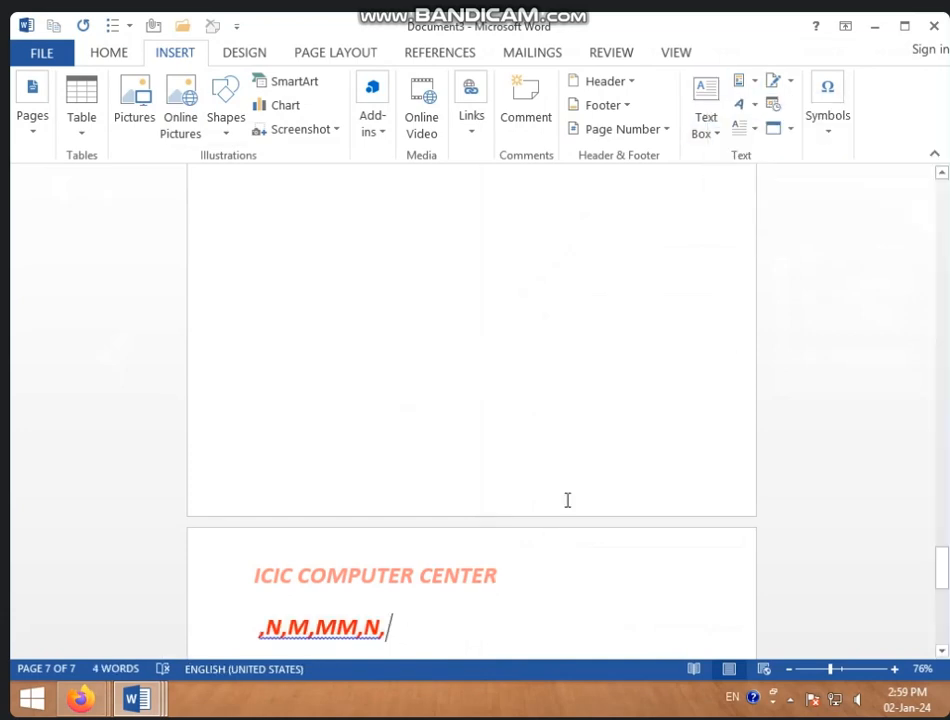
pyautogui.click(748, 82)
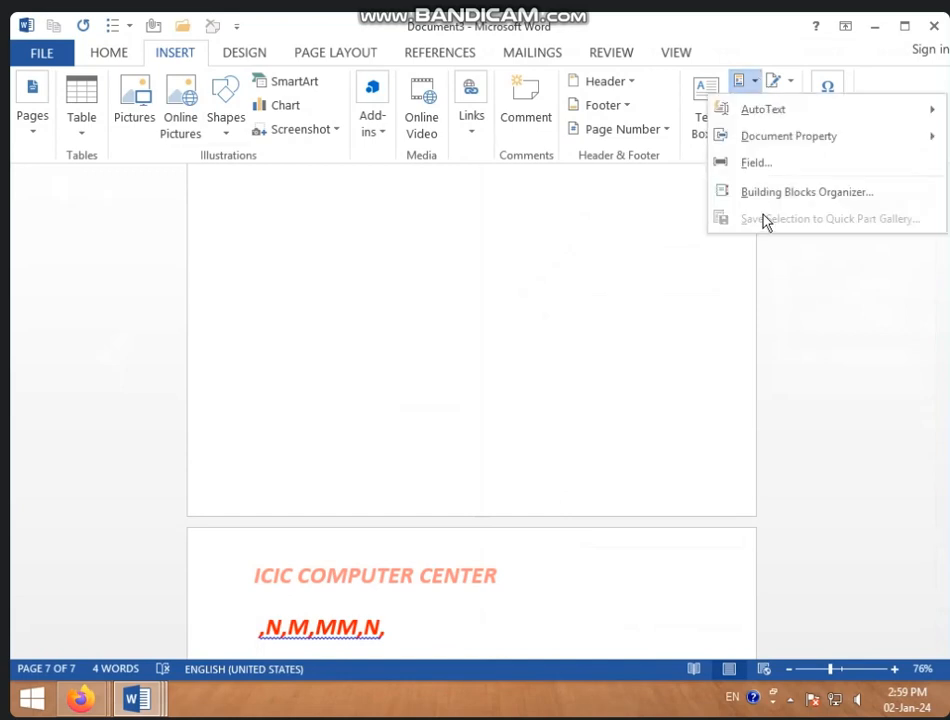
pyautogui.moveTo(766, 112)
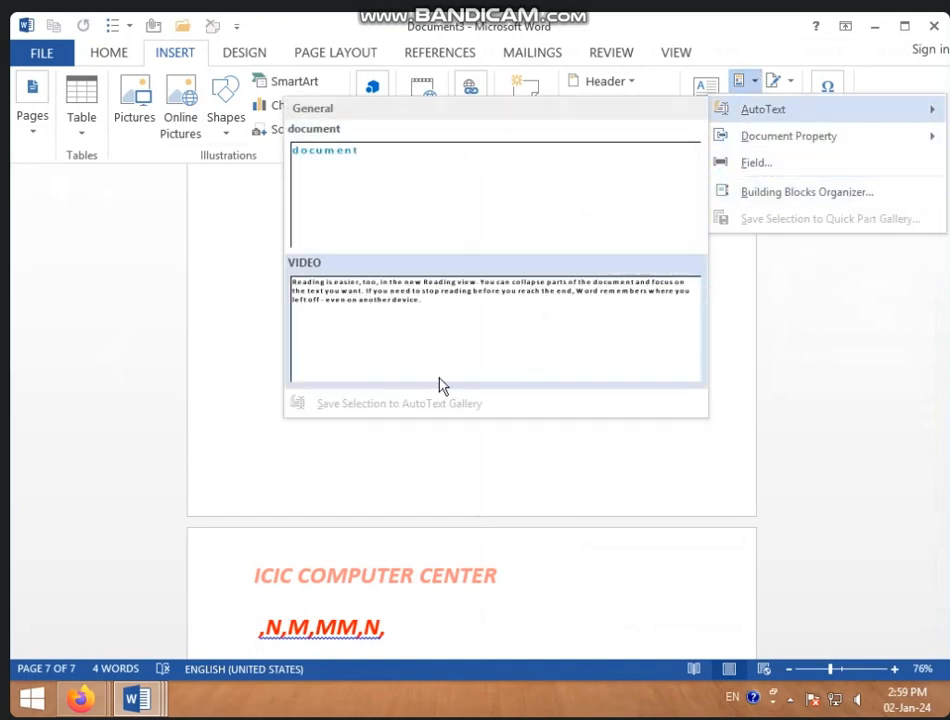